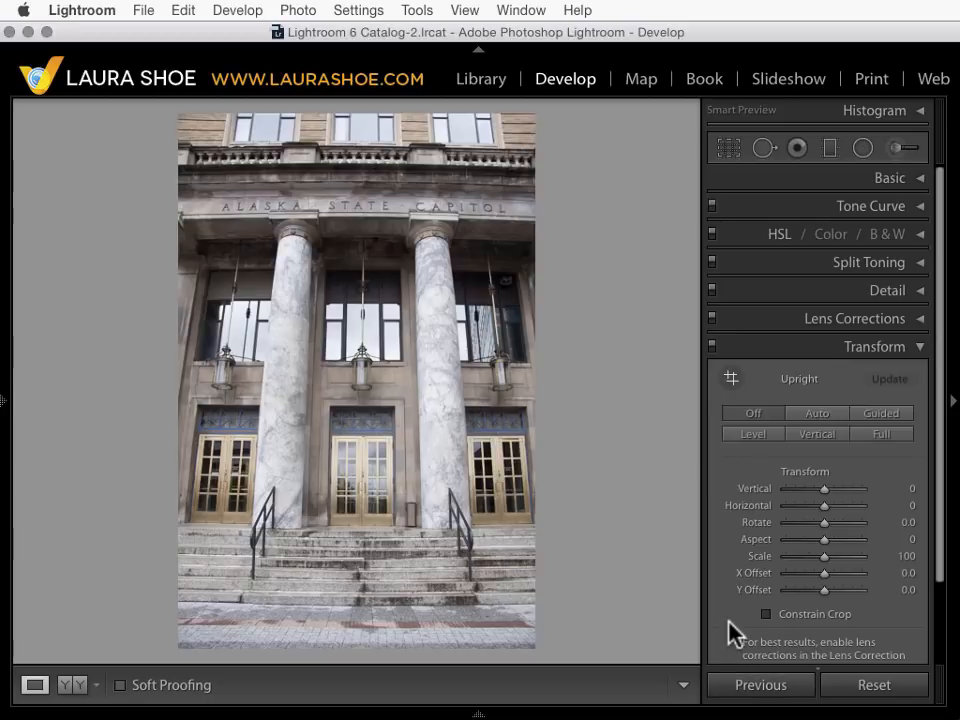
Enable profile corrections and chromatic aberration removal in Lens Corrections for the capitol photo.
scroll(735, 635, "down", 1)
scroll(730, 624, "down", 1)
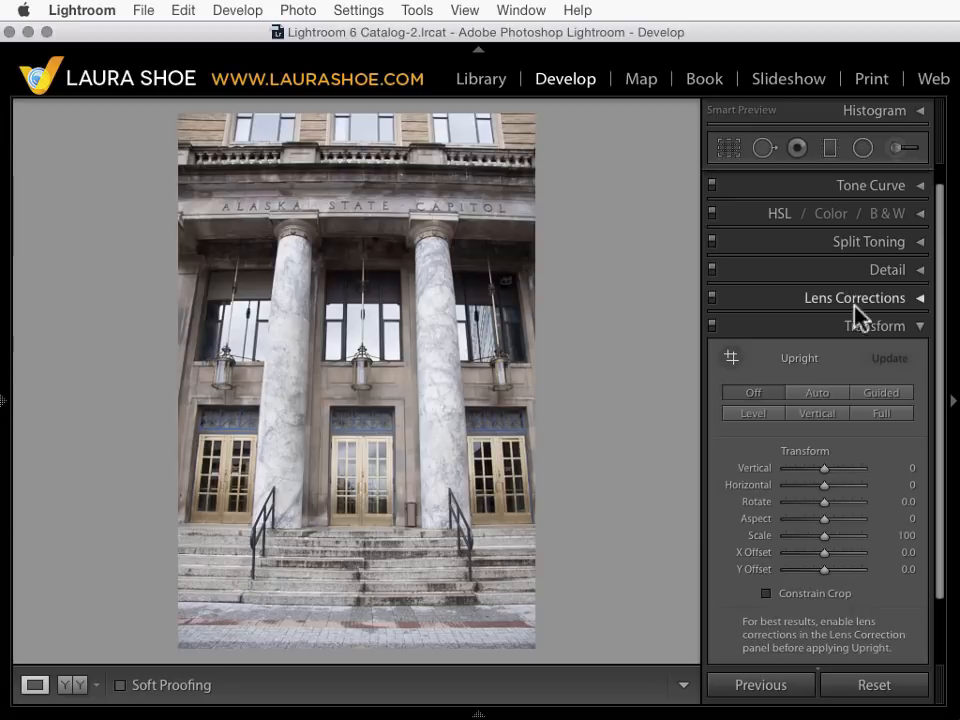
left_click(920, 299)
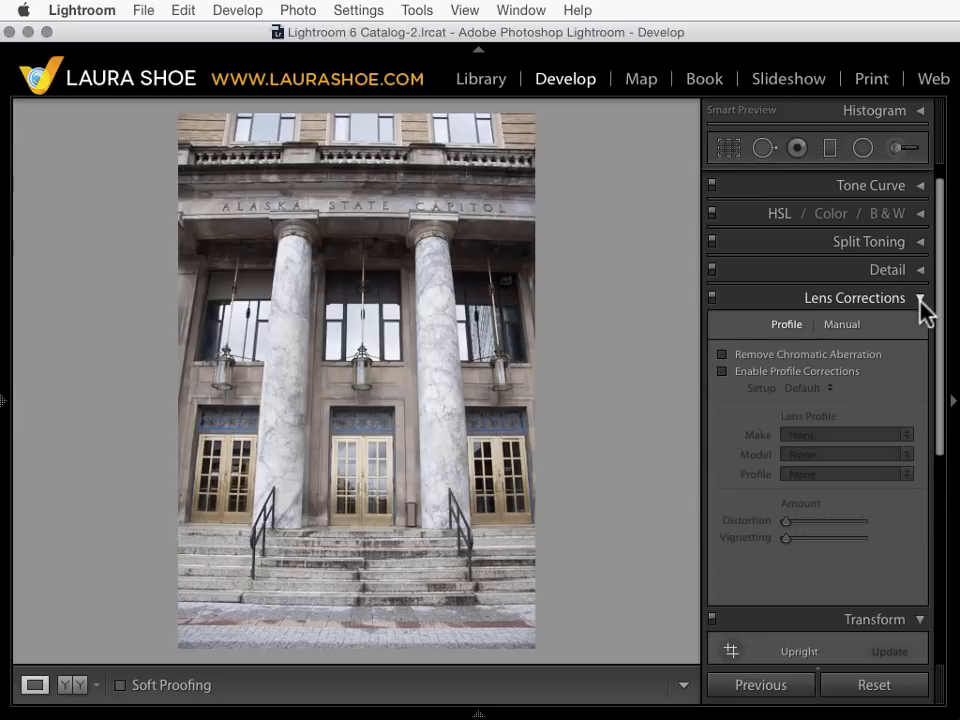
left_click(721, 372)
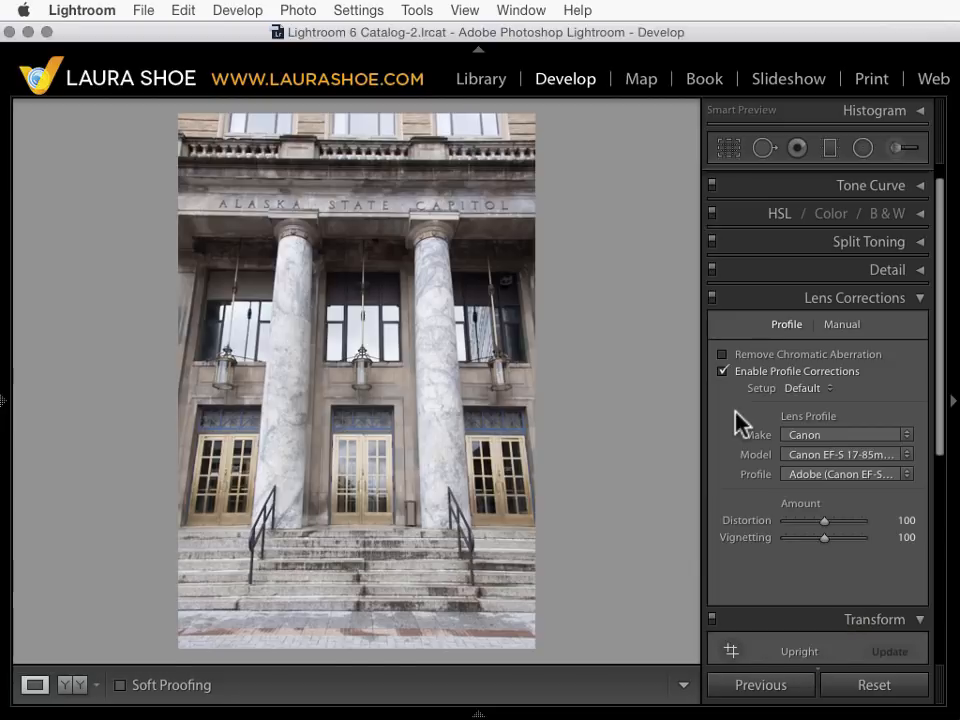
left_click(799, 437)
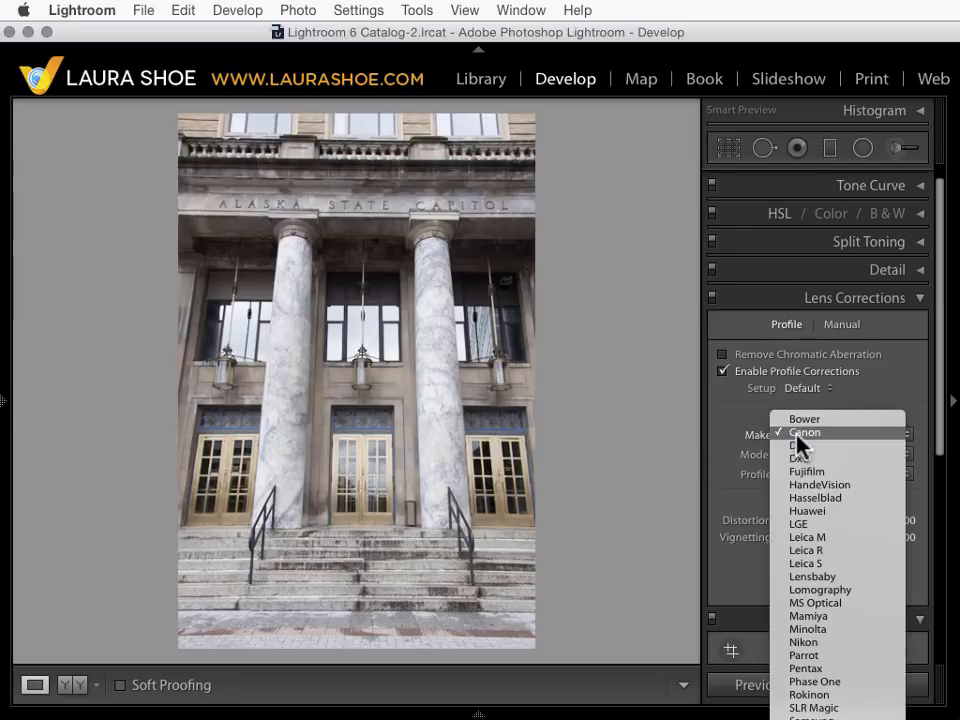
left_click(745, 443)
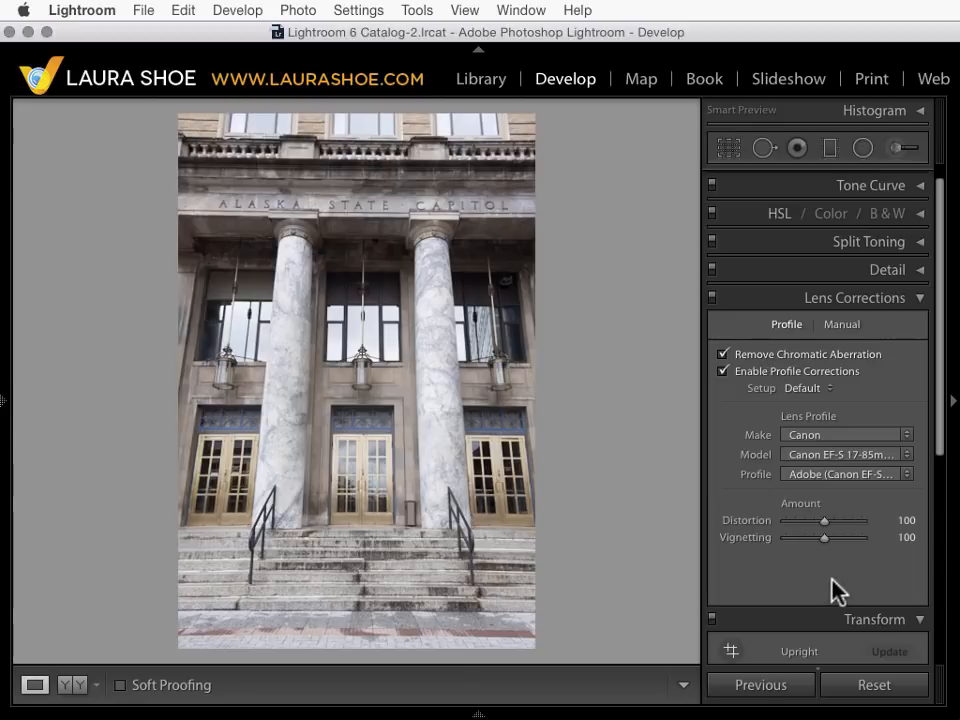
left_click(918, 304)
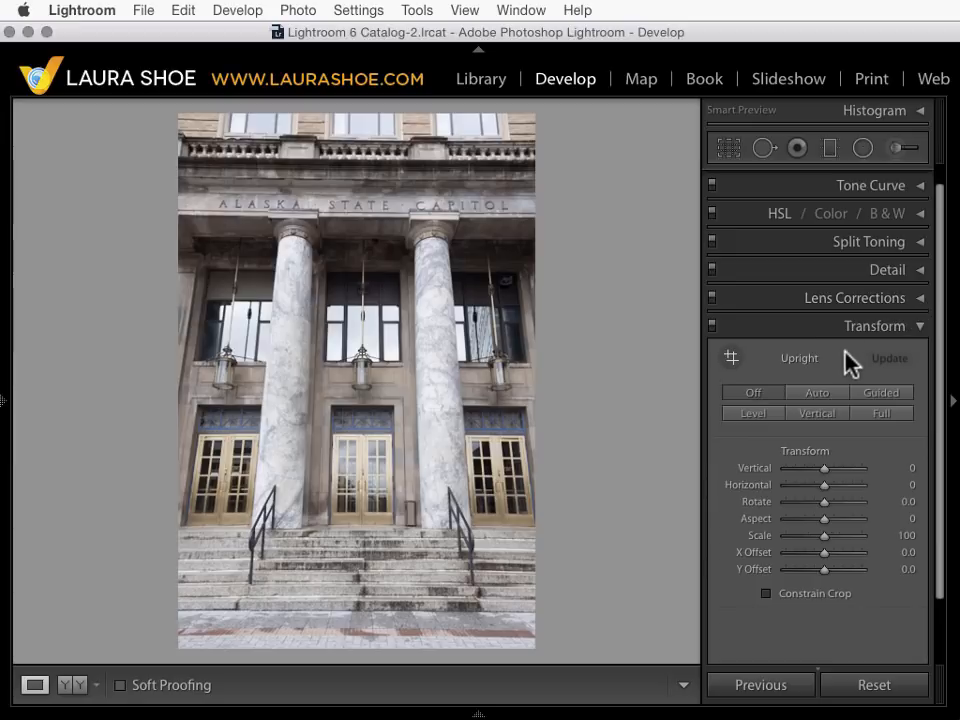
Try the Level, Vertical, Full and Auto Upright corrections on the capitol photo.
left_click(750, 418)
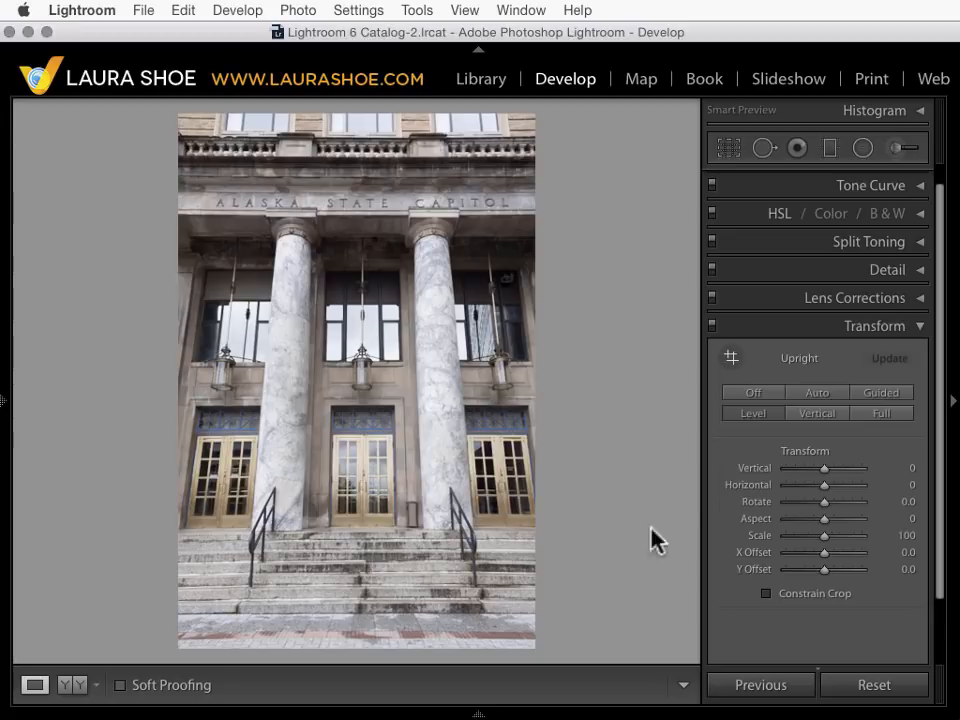
left_click(816, 413)
scroll(860, 352, "down", 2)
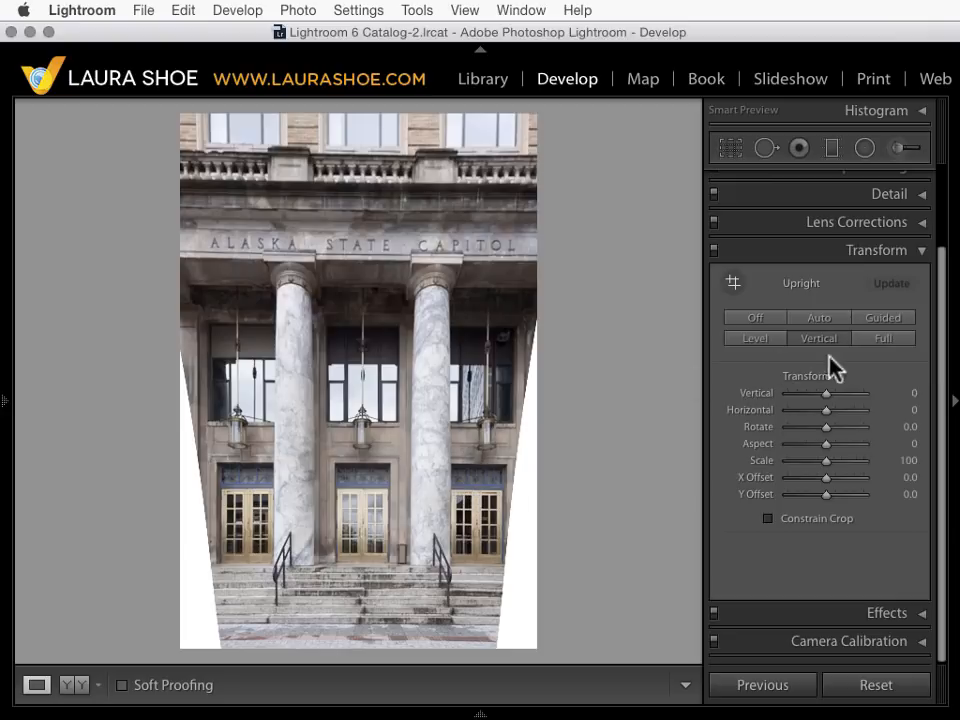
left_click(883, 351)
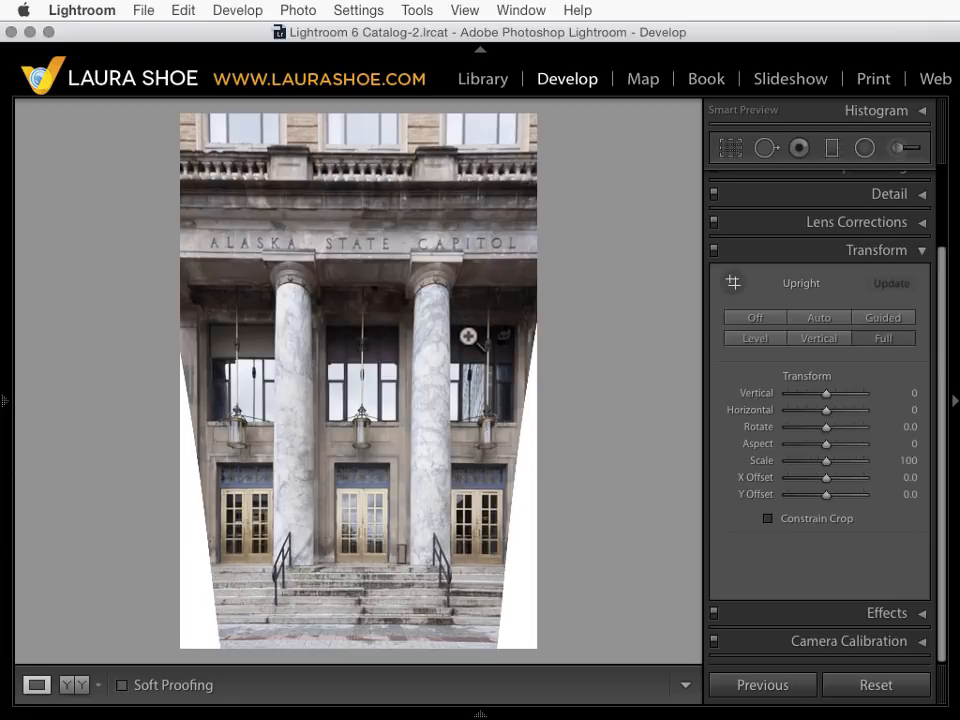
left_click(822, 320)
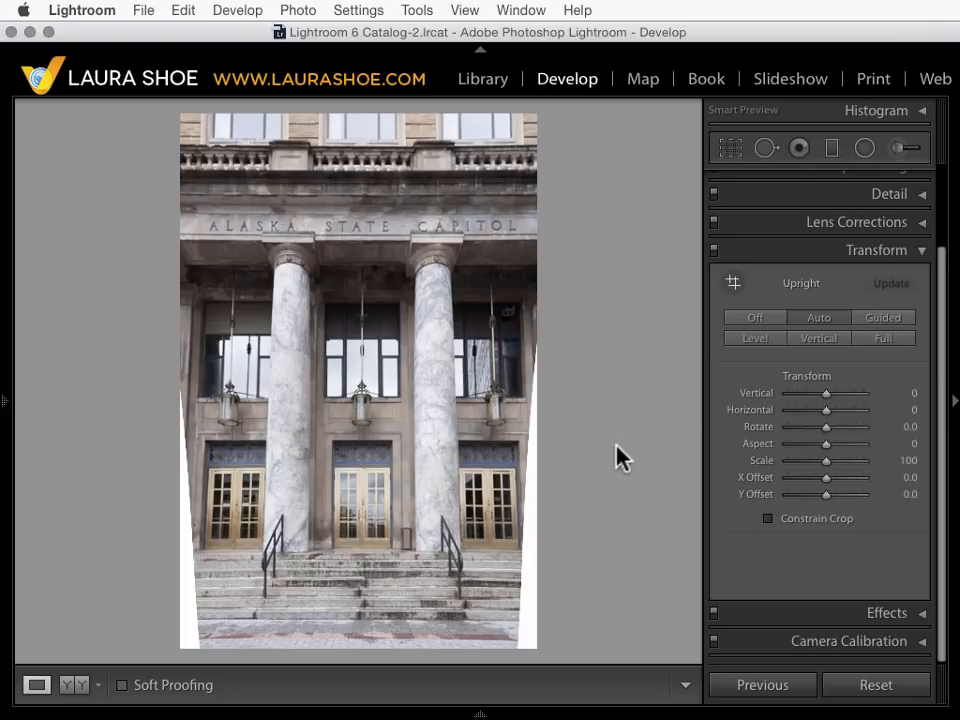
Try Constrain Crop on the transformed photo, then reset the crop and try Constrain to Image in Crop & Straighten.
left_click(767, 519)
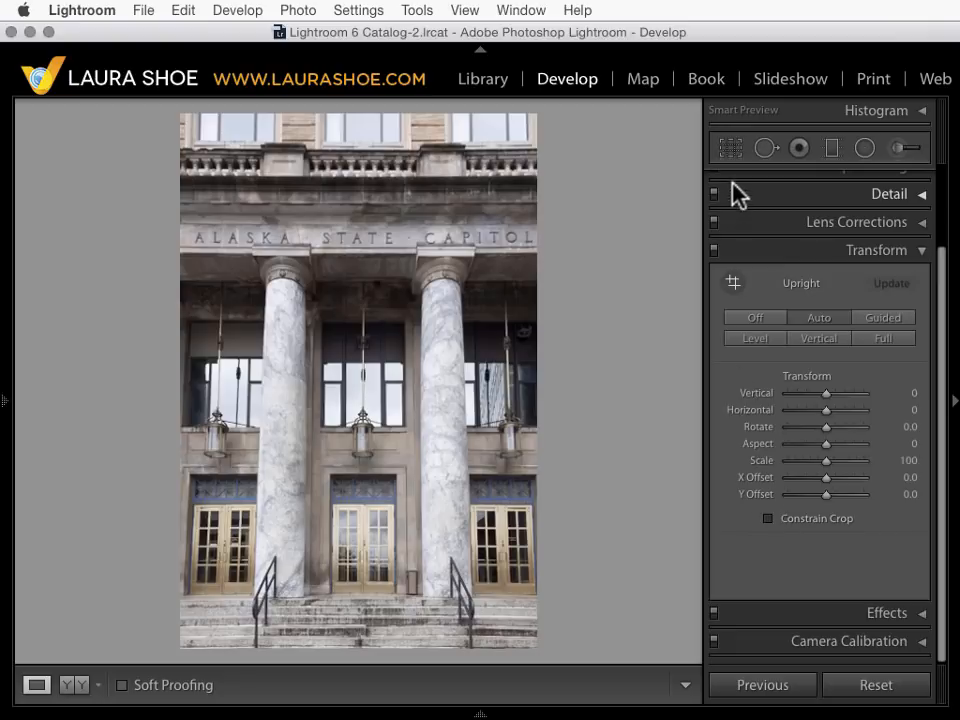
left_click(731, 150)
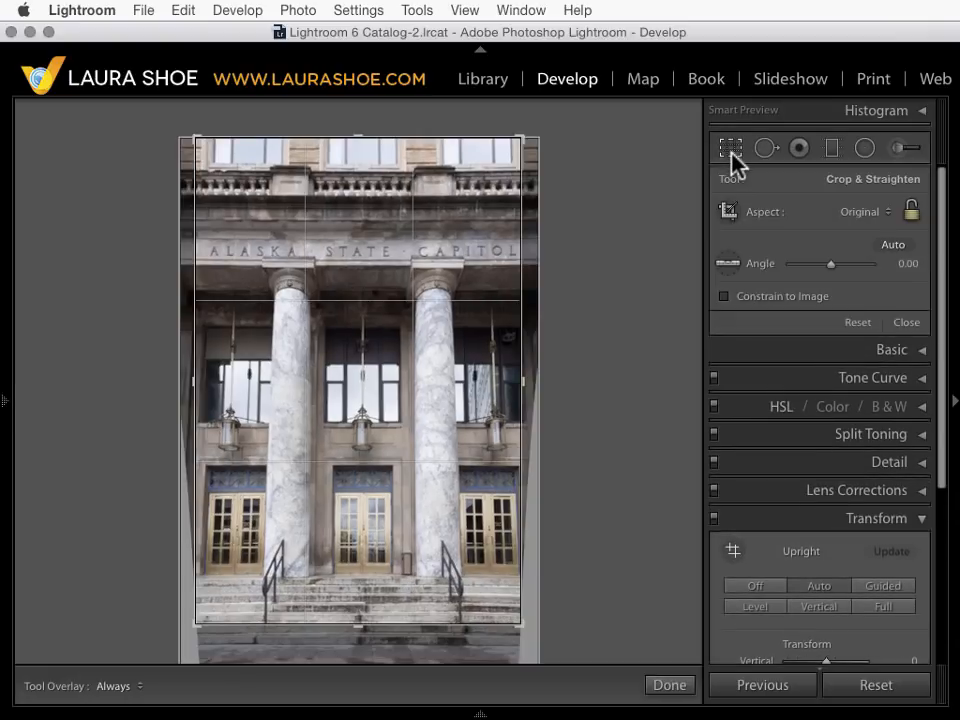
left_click(857, 322)
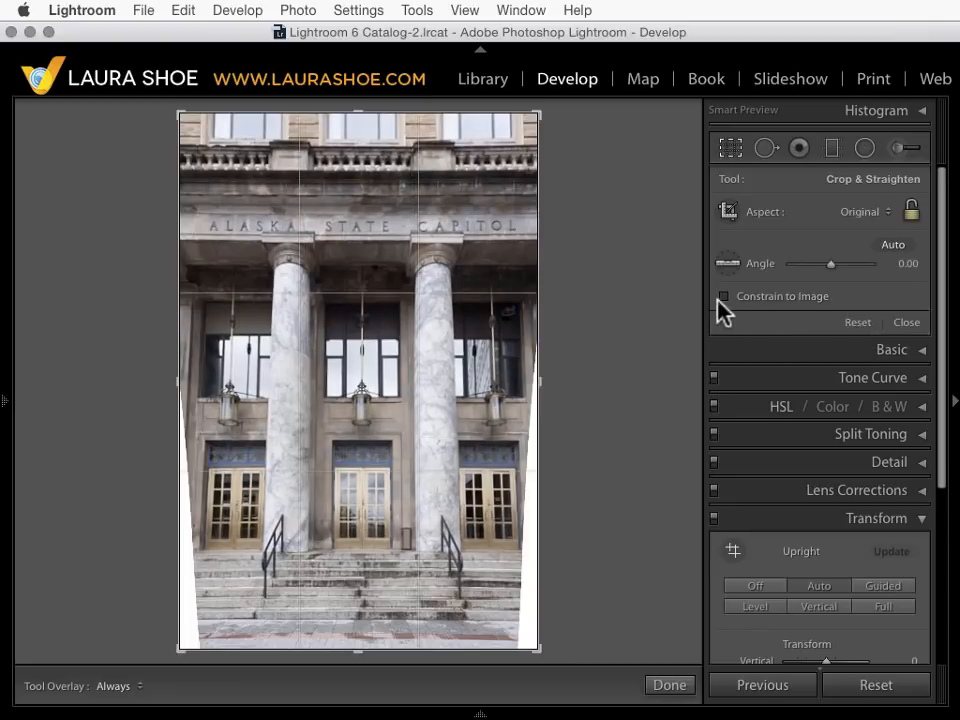
left_click(724, 298)
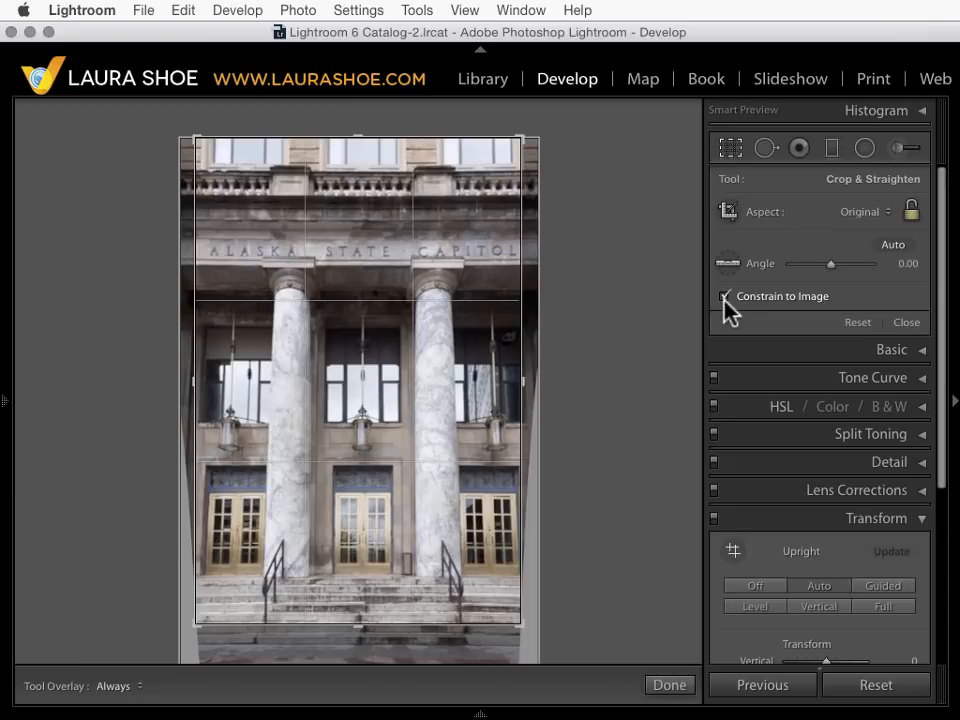
left_click(906, 323)
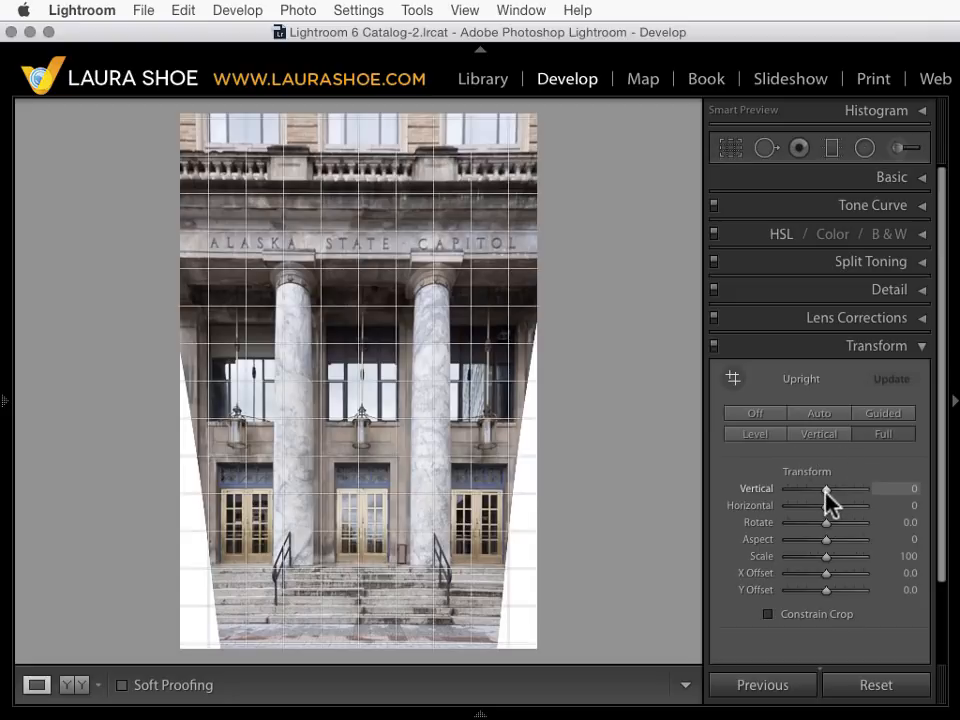
Try a Vertical transform of +18, then turn Upright off and reset Vertical to 0.
left_click_drag(826, 489, 834, 499)
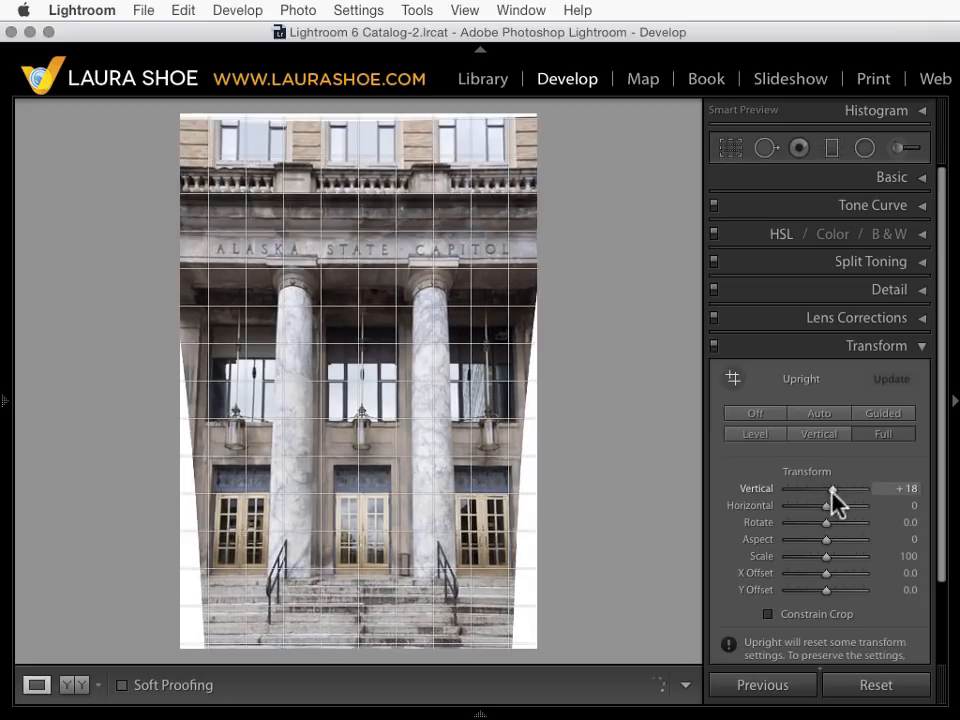
left_click(760, 415)
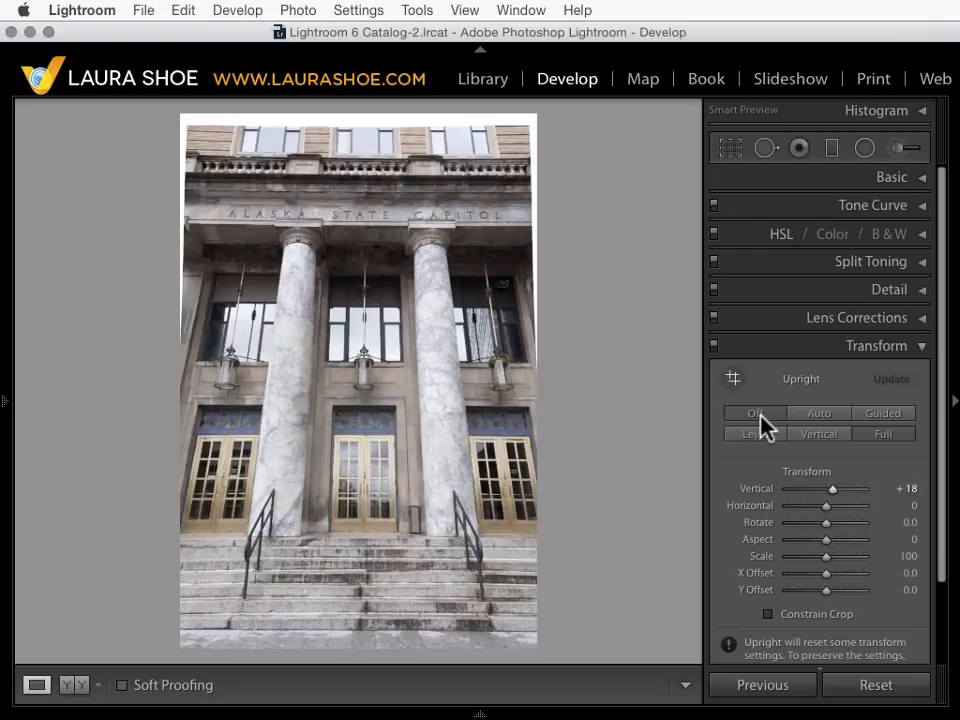
double_click(758, 488)
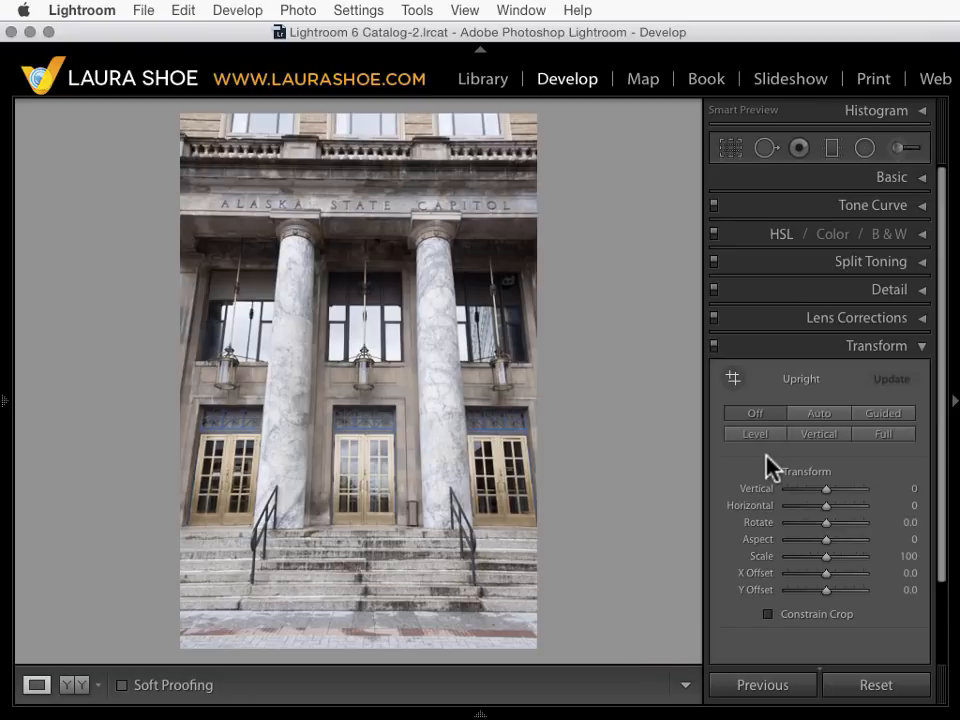
Correct the perspective manually with Vertical at -22, Rotate at -0.6 and Aspect at -44.
mouse_move(825, 490)
left_mouse_down()
mouse_move(816, 491)
mouse_move(820, 526)
mouse_move(824, 506)
left_mouse_up()
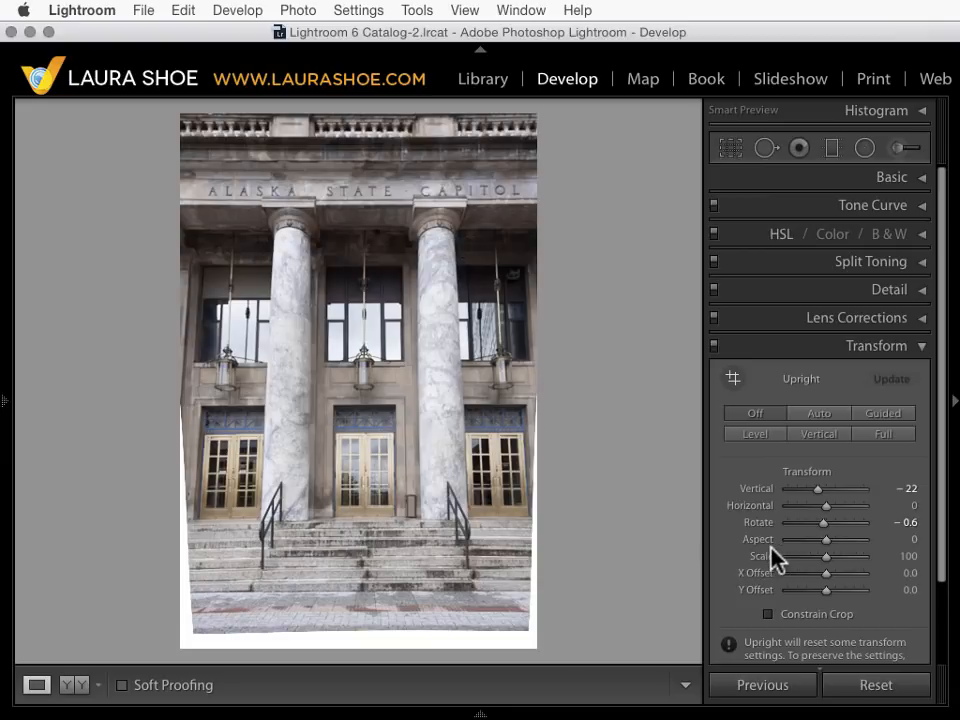
mouse_move(827, 540)
left_mouse_down()
mouse_move(808, 543)
mouse_move(838, 542)
mouse_move(803, 546)
mouse_move(819, 553)
left_mouse_up()
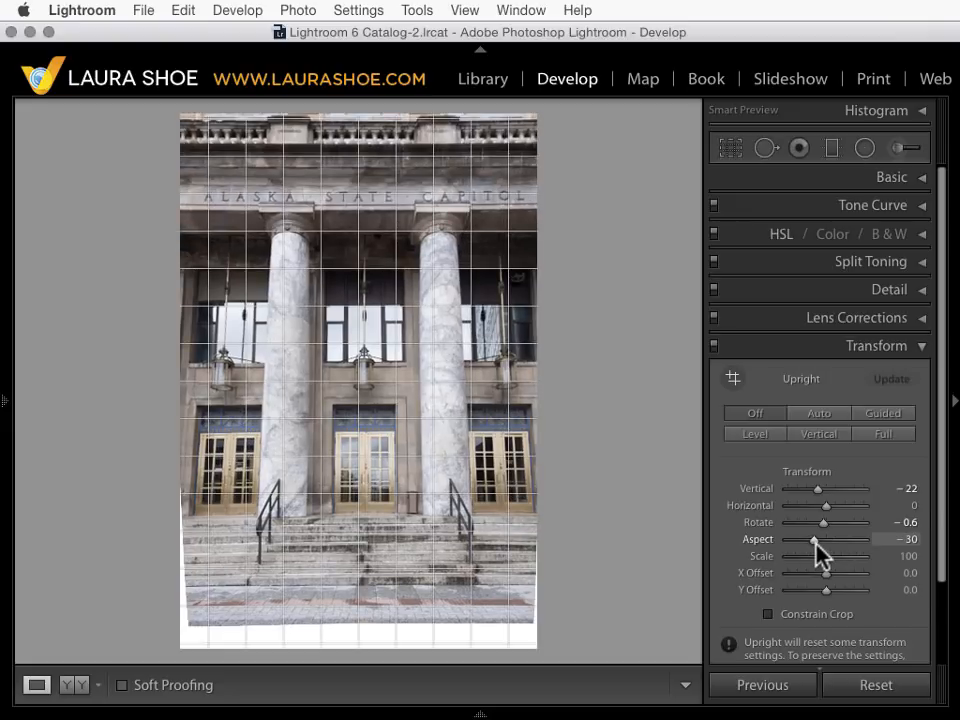
left_click_drag(815, 543, 795, 549)
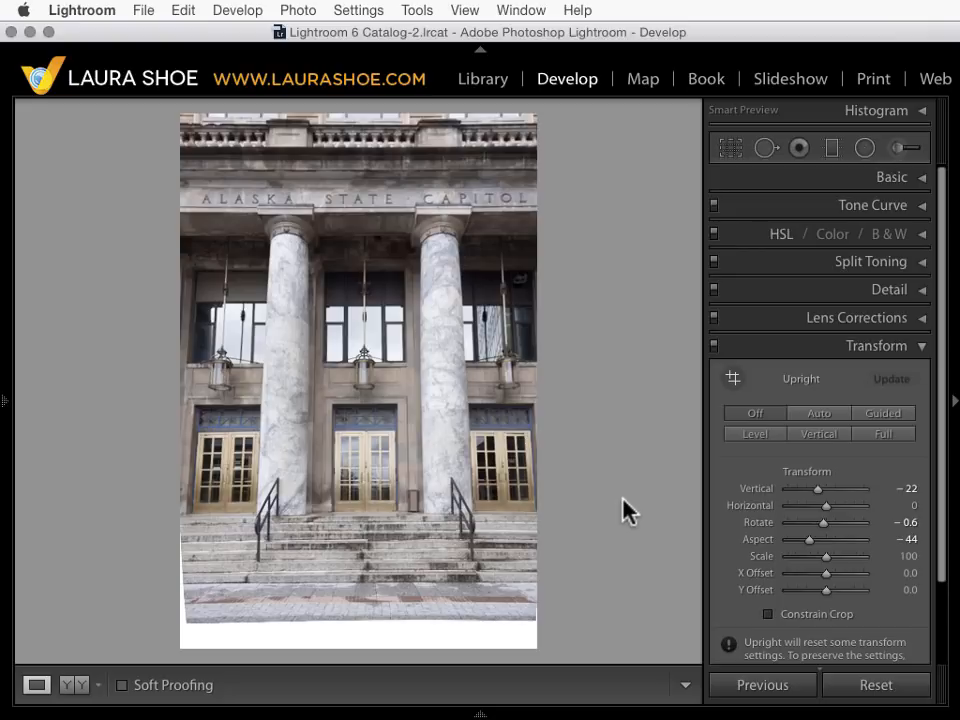
Show the photo info overlay to check how Constrain Crop affects the pixel dimensions, and undo the crop.
key("i")
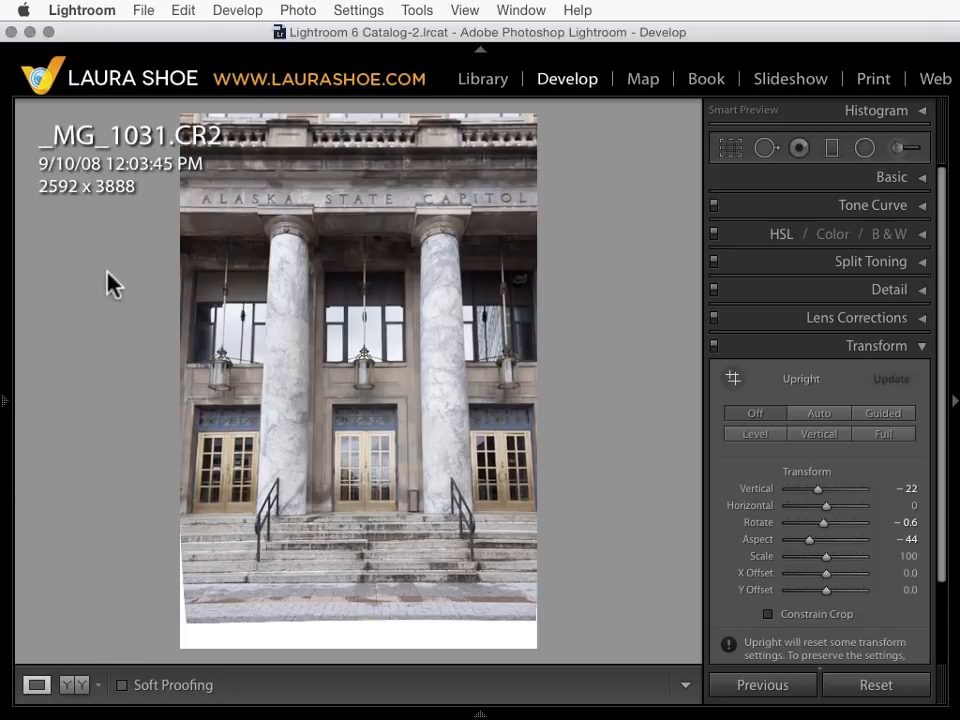
left_click(768, 614)
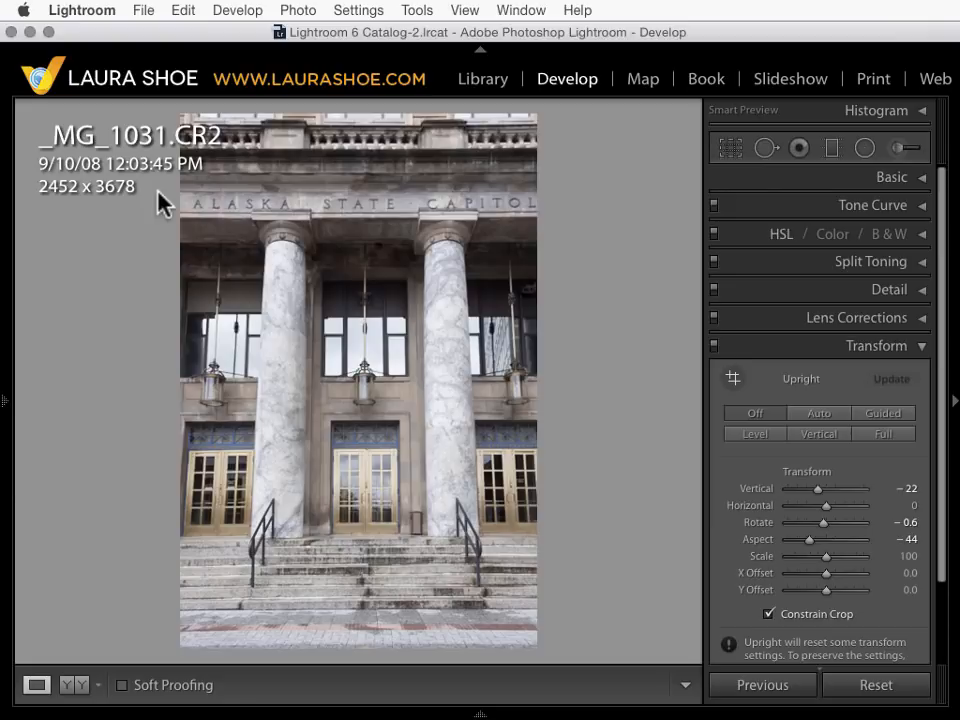
key("super+z")
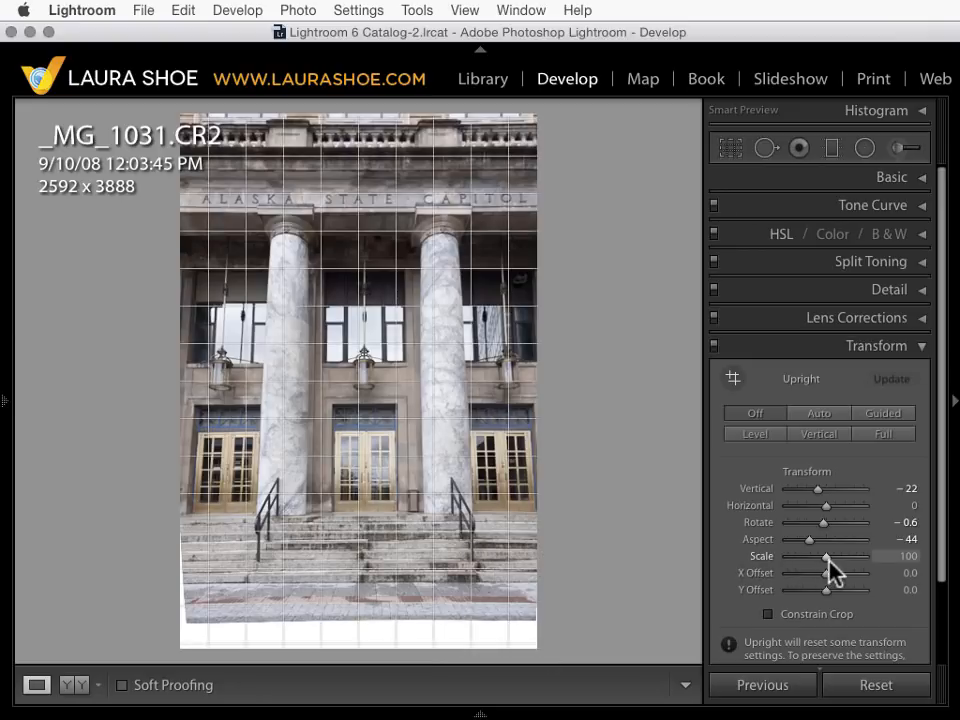
Try enlarging and shrinking the photo in its frame with Scale at 114, 74 and 98.
left_click_drag(826, 559, 837, 559)
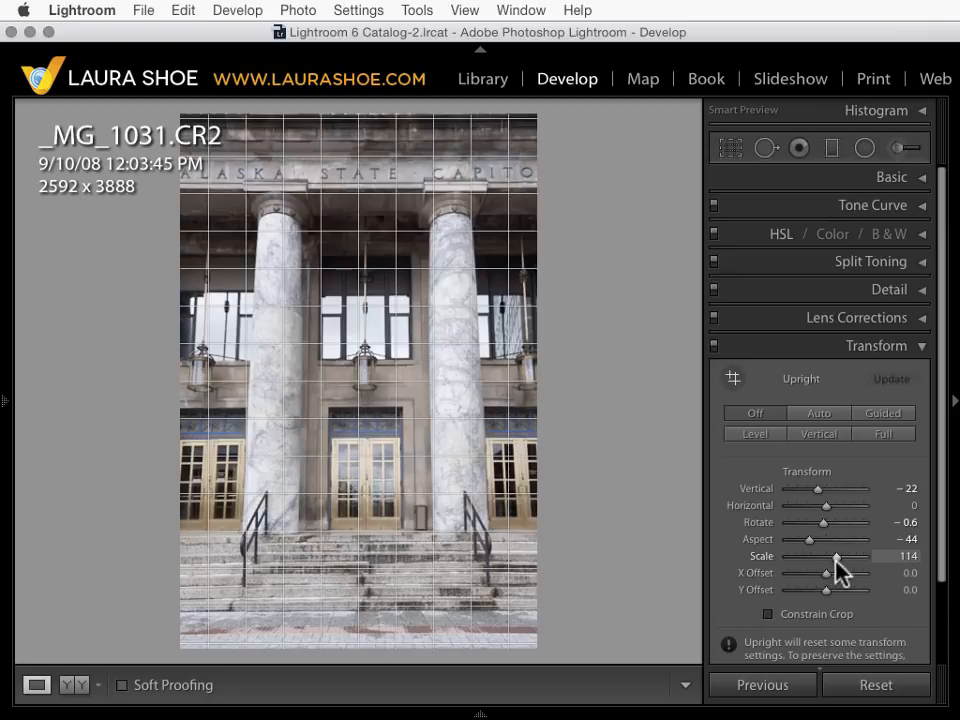
left_click_drag(836, 560, 805, 556)
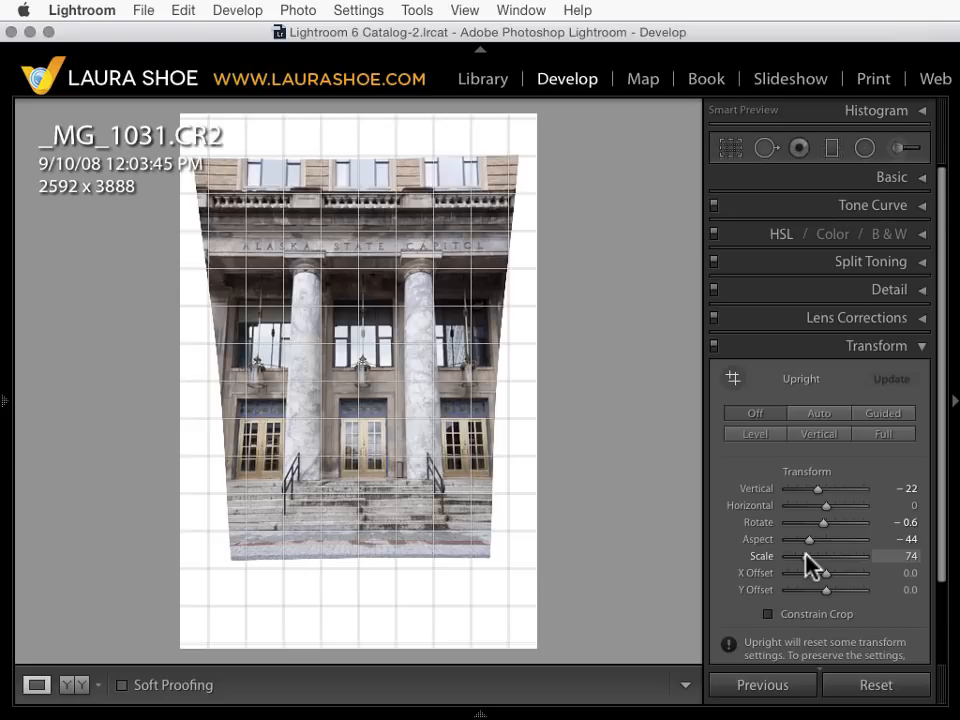
left_click_drag(805, 556, 824, 562)
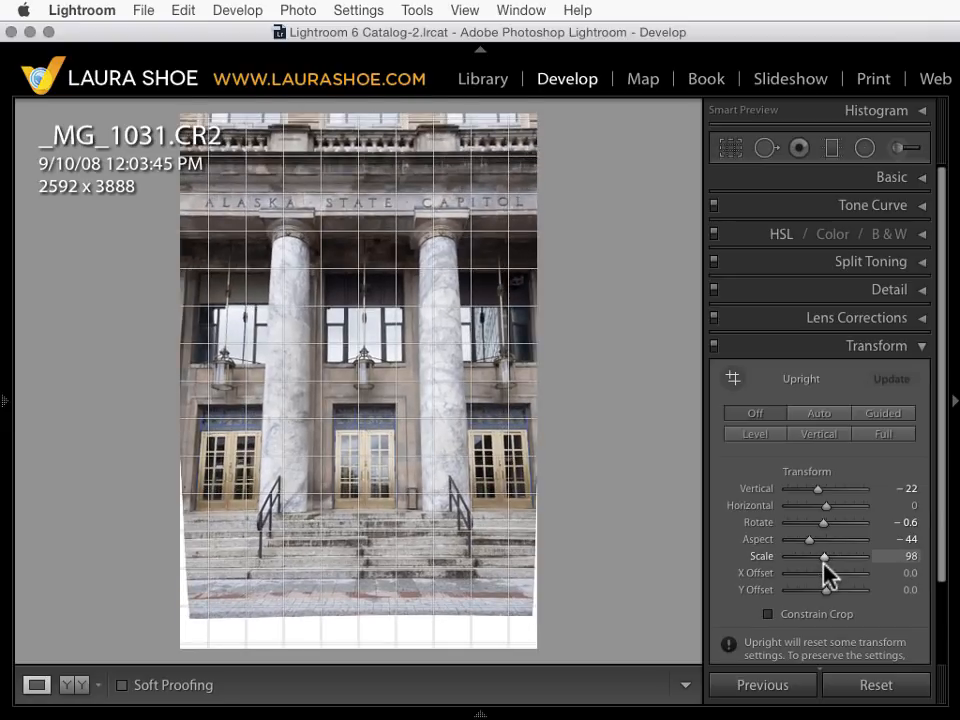
Fill the white edges with Y Offset at -7.3, X Offset at -3.2 and Scale at about 105, also trying Scale at 150.
left_click_drag(826, 588, 827, 557)
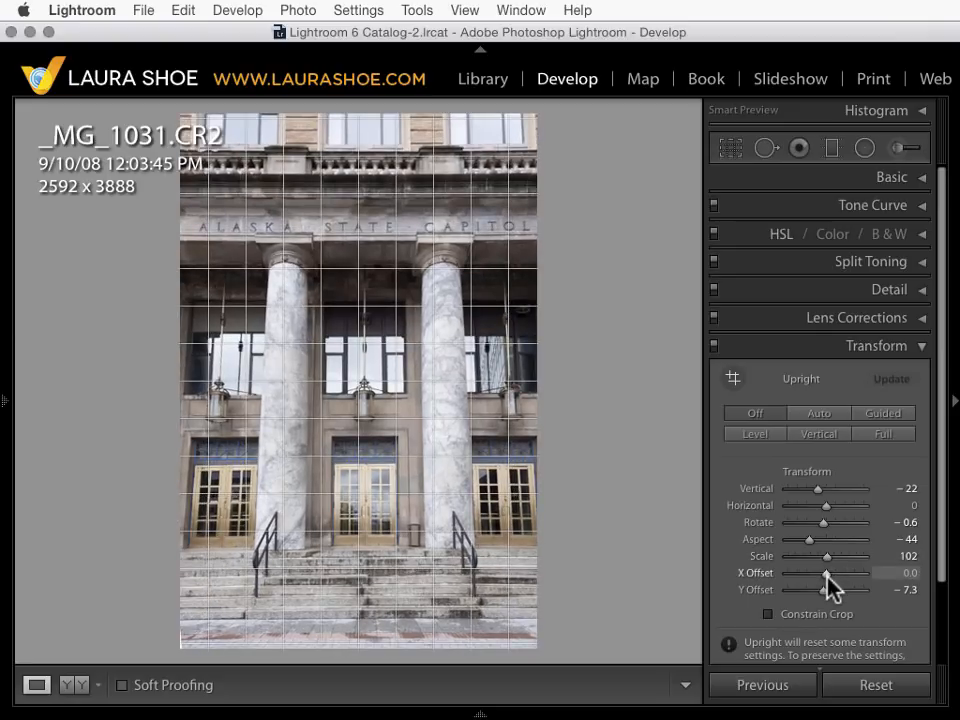
mouse_move(827, 575)
left_mouse_down()
mouse_move(815, 574)
mouse_move(826, 575)
mouse_move(829, 558)
left_mouse_up()
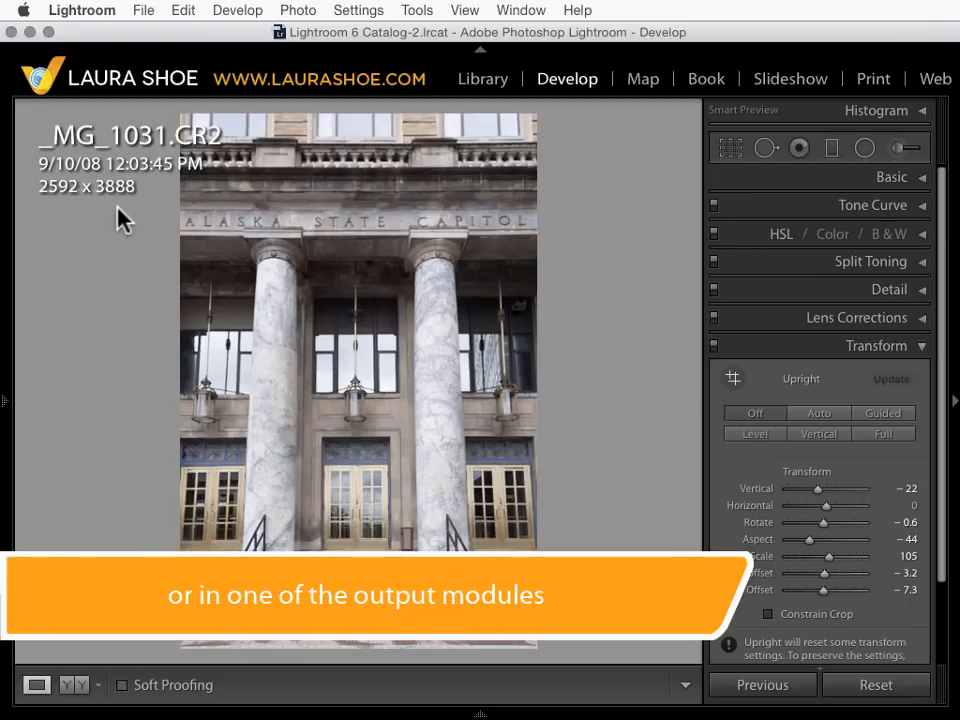
left_click_drag(828, 556, 864, 560)
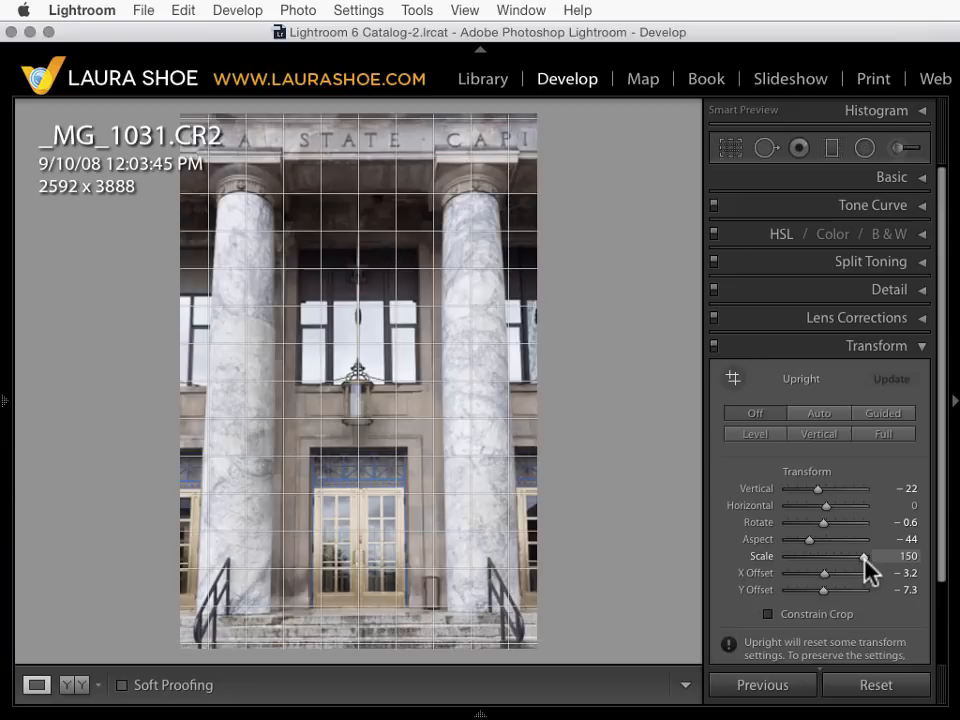
left_click_drag(864, 558, 830, 554)
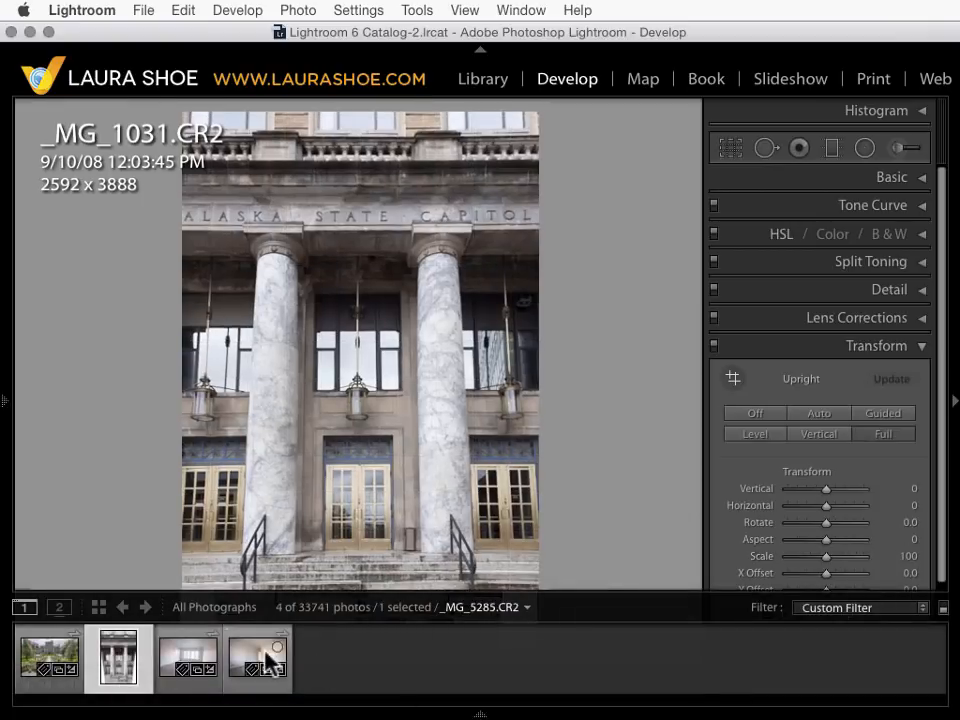
Switch to the empty room photo _MG_5272.CR2, compare Auto and Full Upright, and apply Auto.
left_click(193, 657)
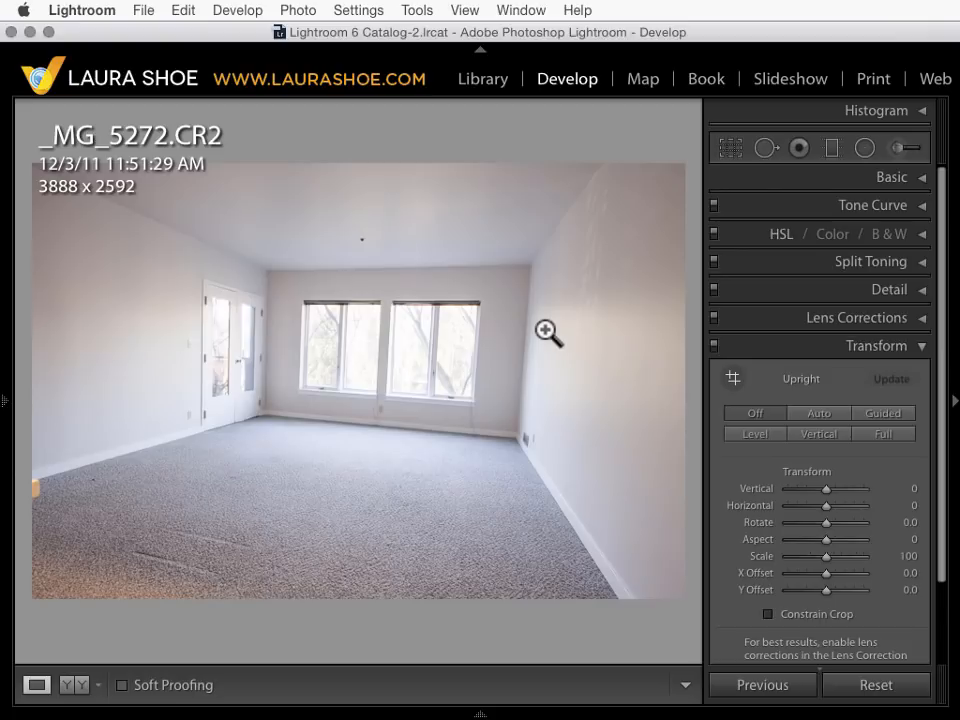
left_click(823, 415)
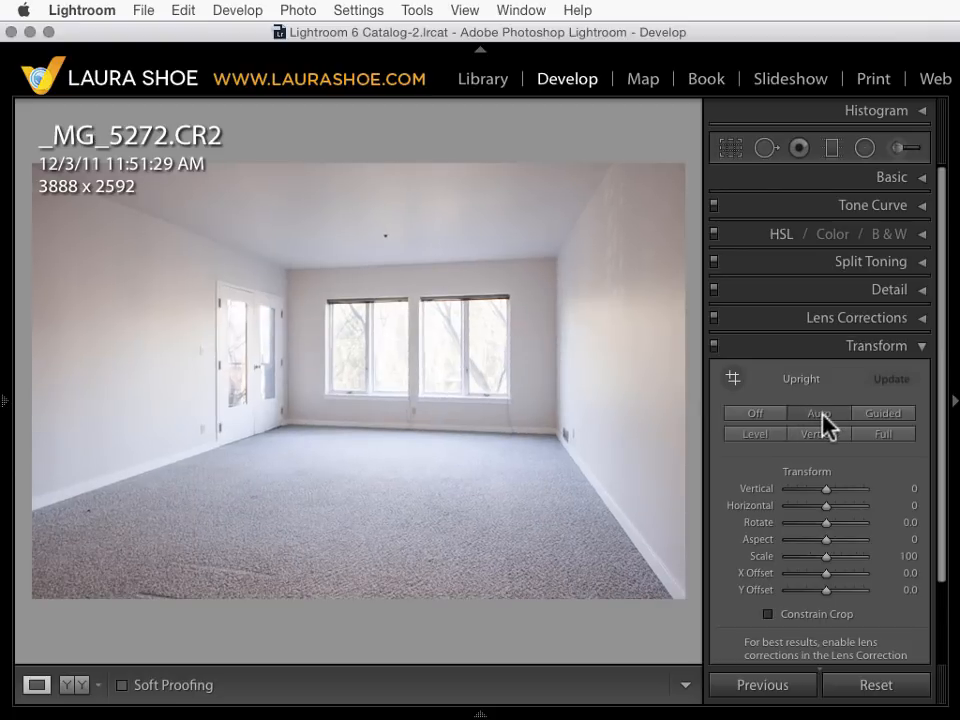
left_click(891, 437)
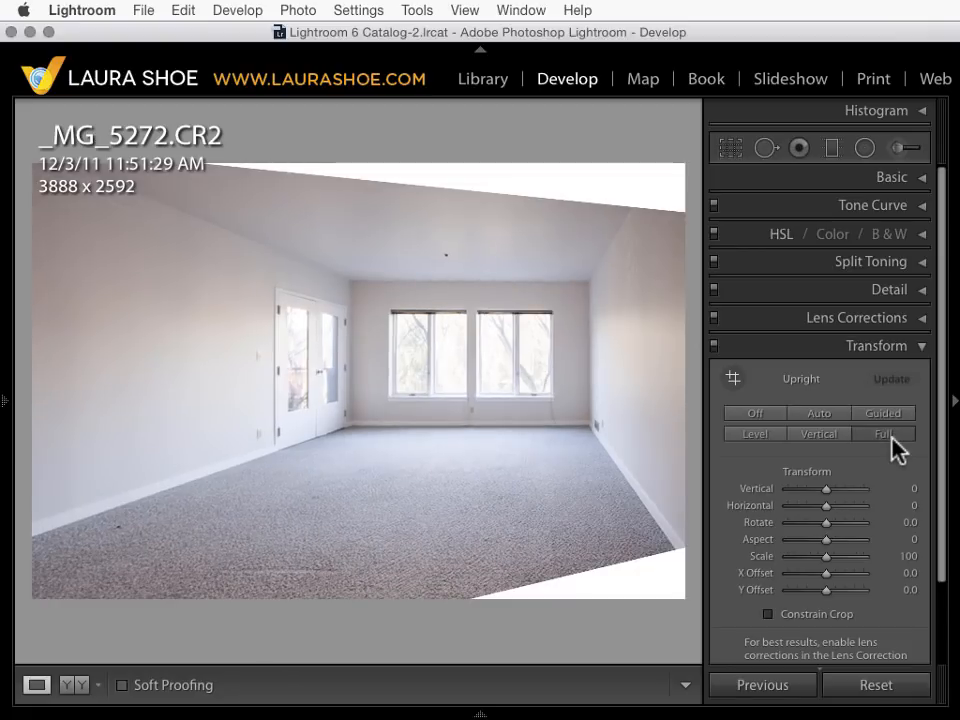
left_click(826, 415)
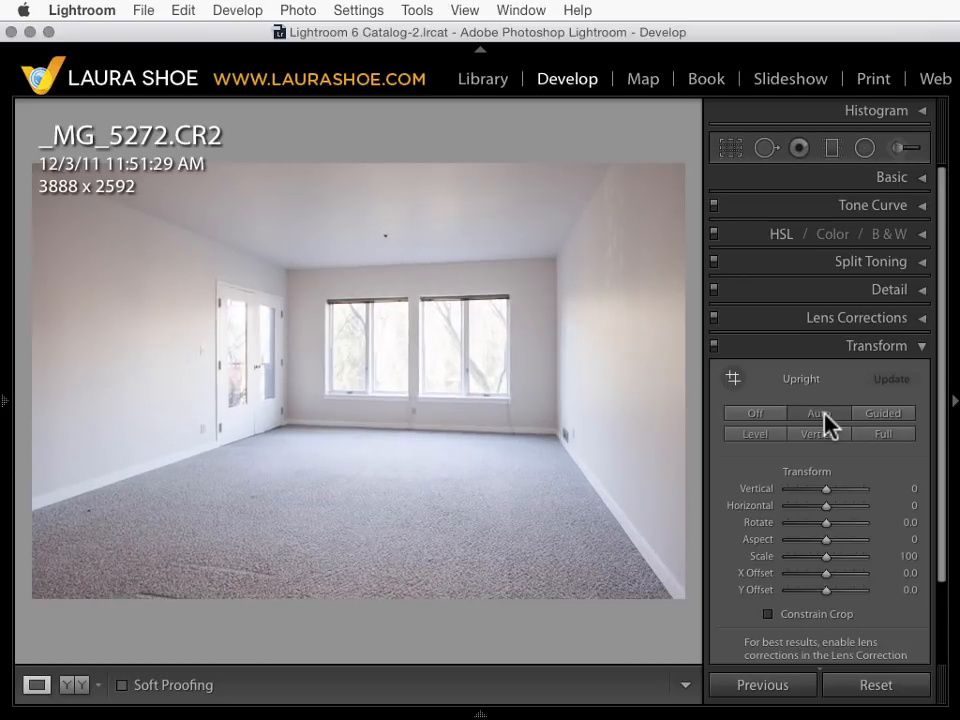
Compare the empty room photo with Upright Off and Auto, try Scale at 76, and reset the scale.
left_click(773, 416)
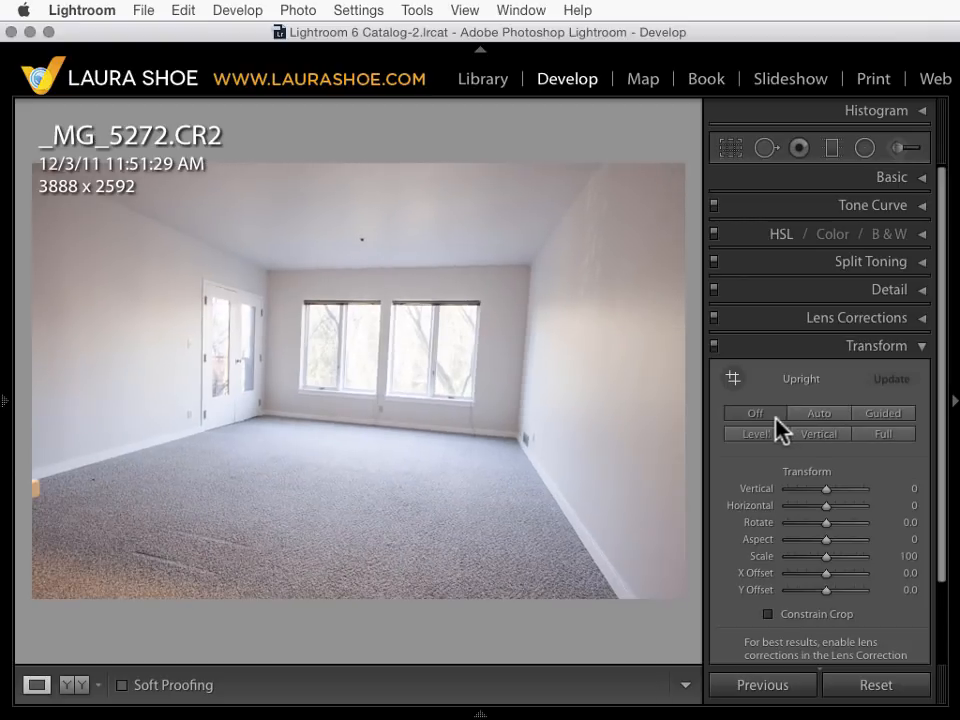
left_click(815, 418)
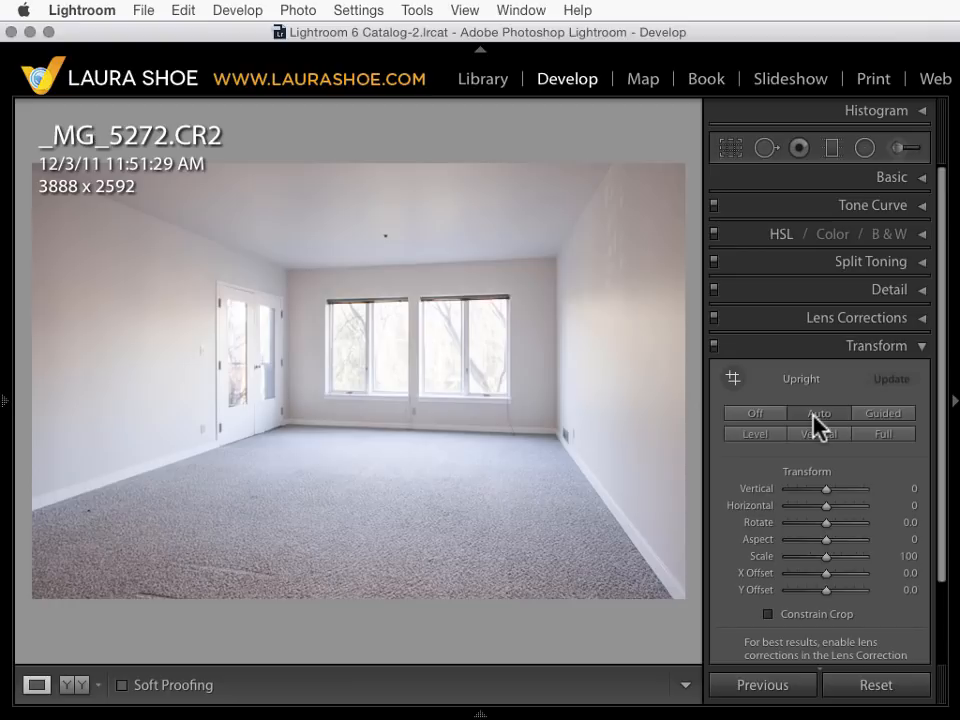
left_click(806, 556)
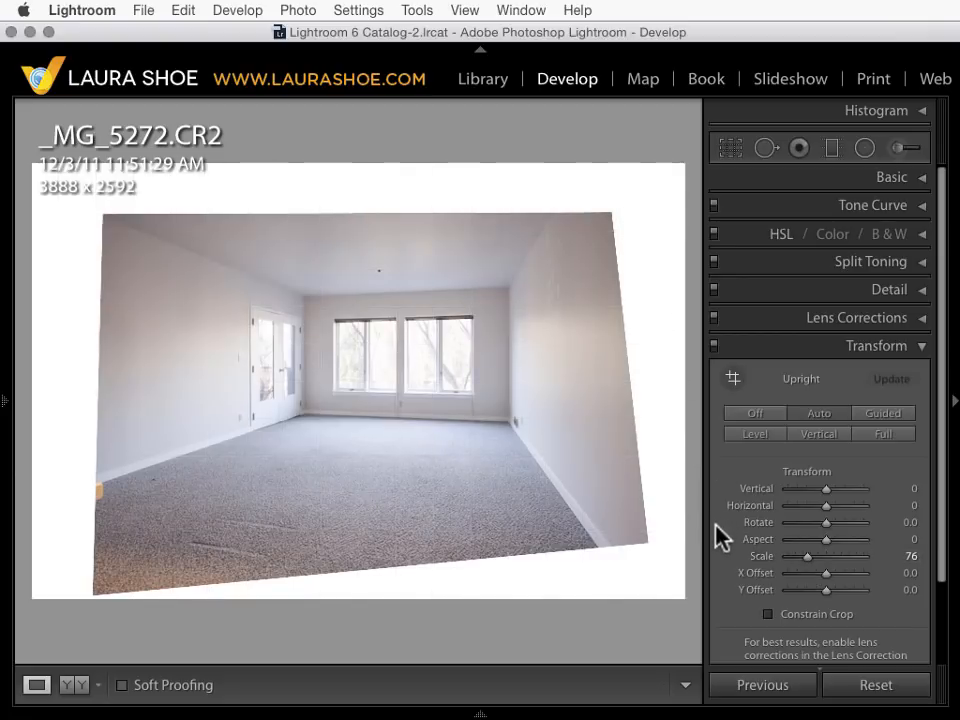
double_click(763, 557)
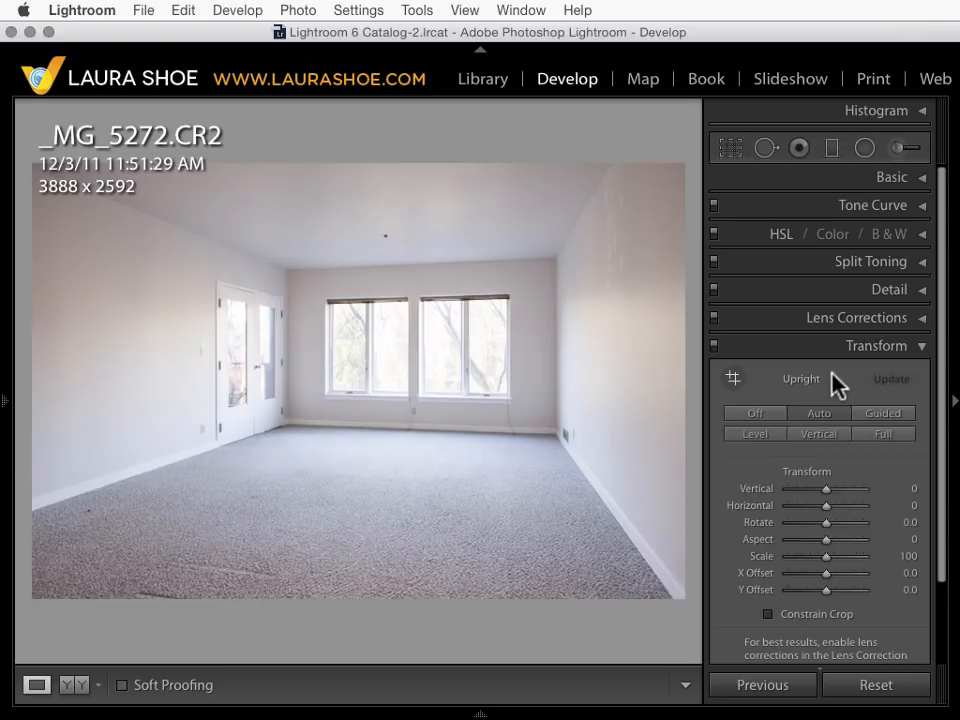
Compare Vertical and Full Upright, checking the crop frame around the corrected room photo for hidden image areas.
left_click(736, 148)
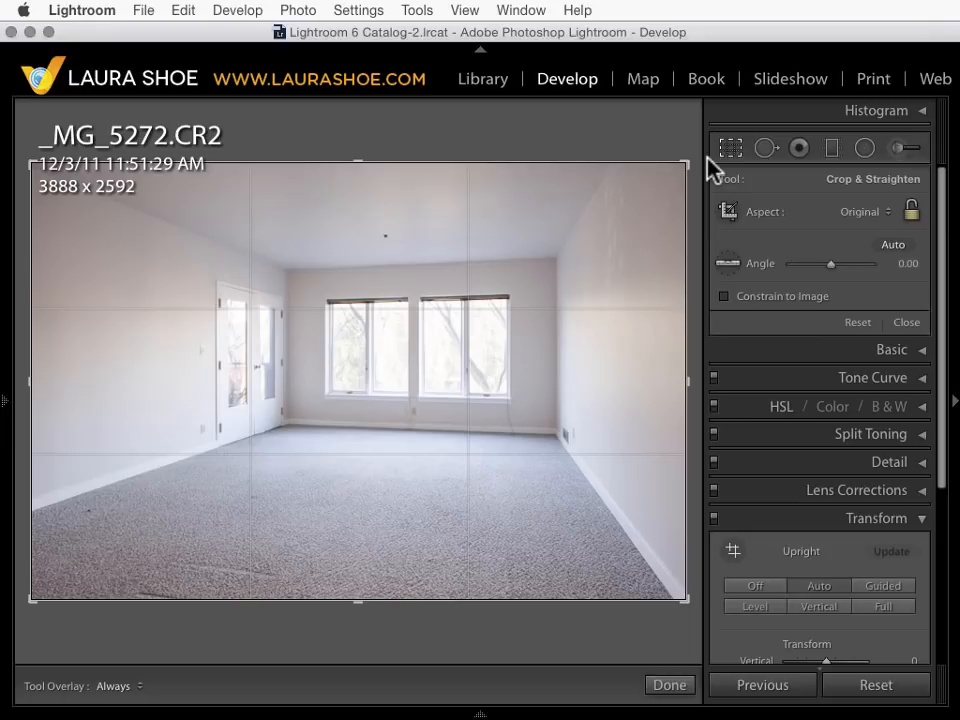
left_click(733, 150)
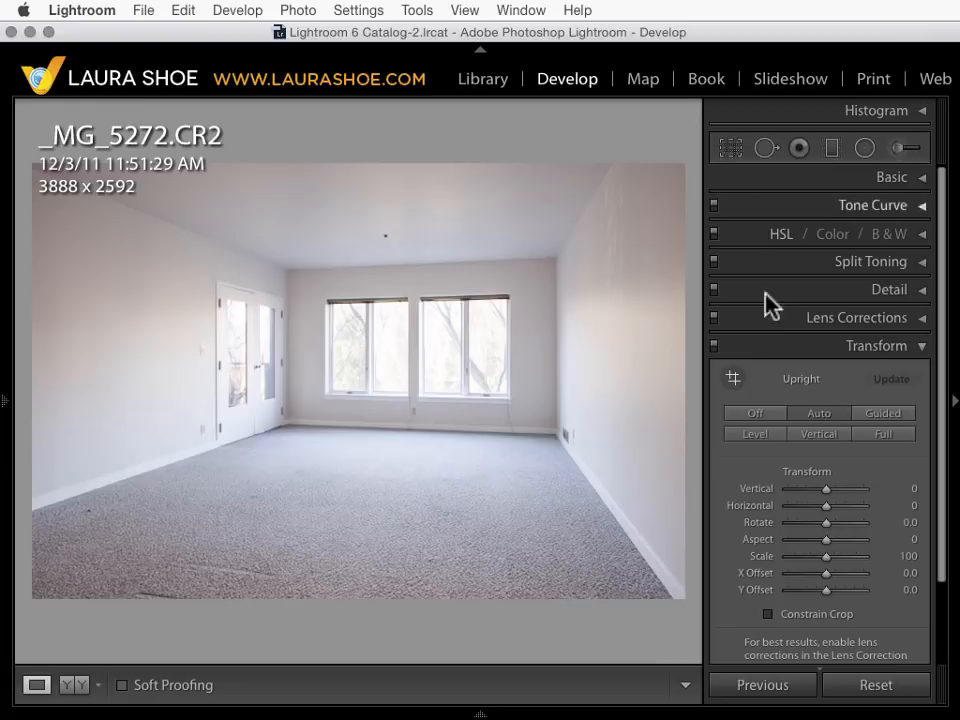
left_click(828, 434)
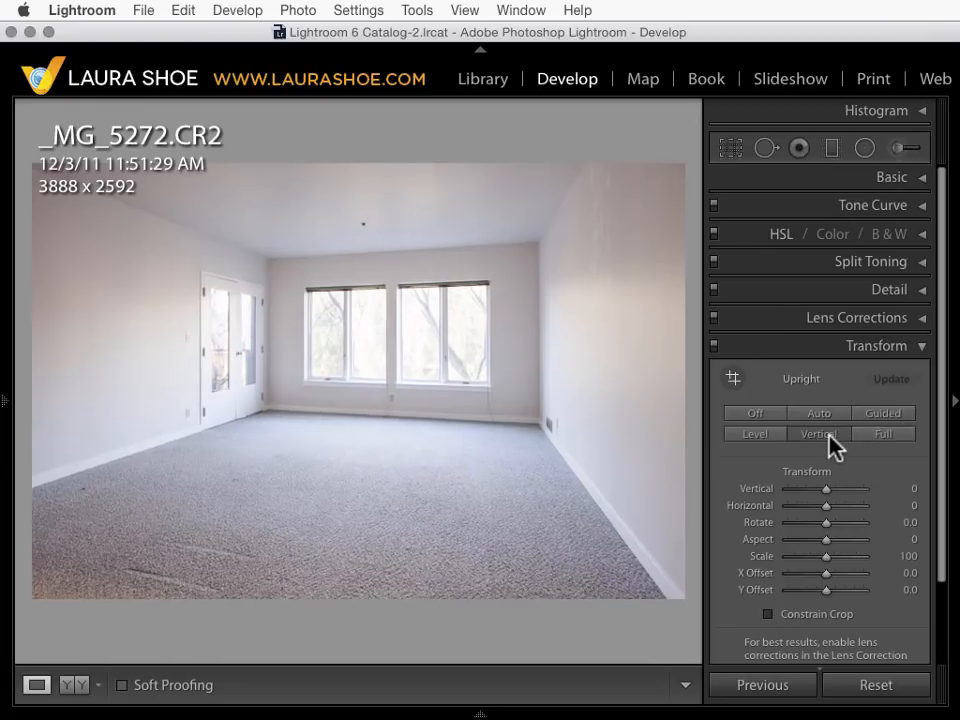
left_click(884, 434)
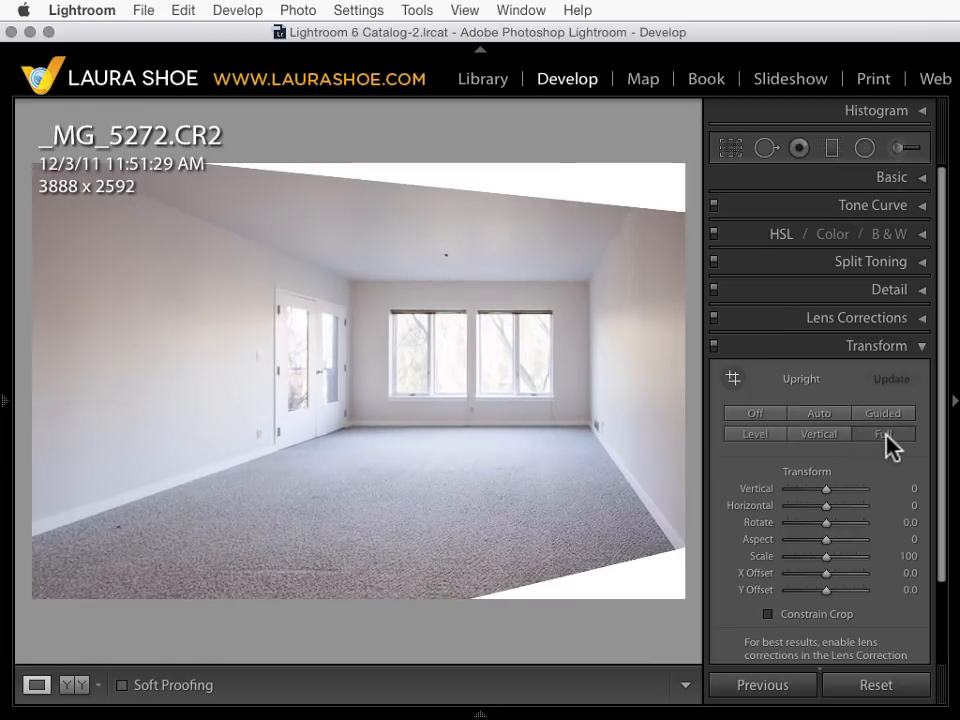
left_click(730, 148)
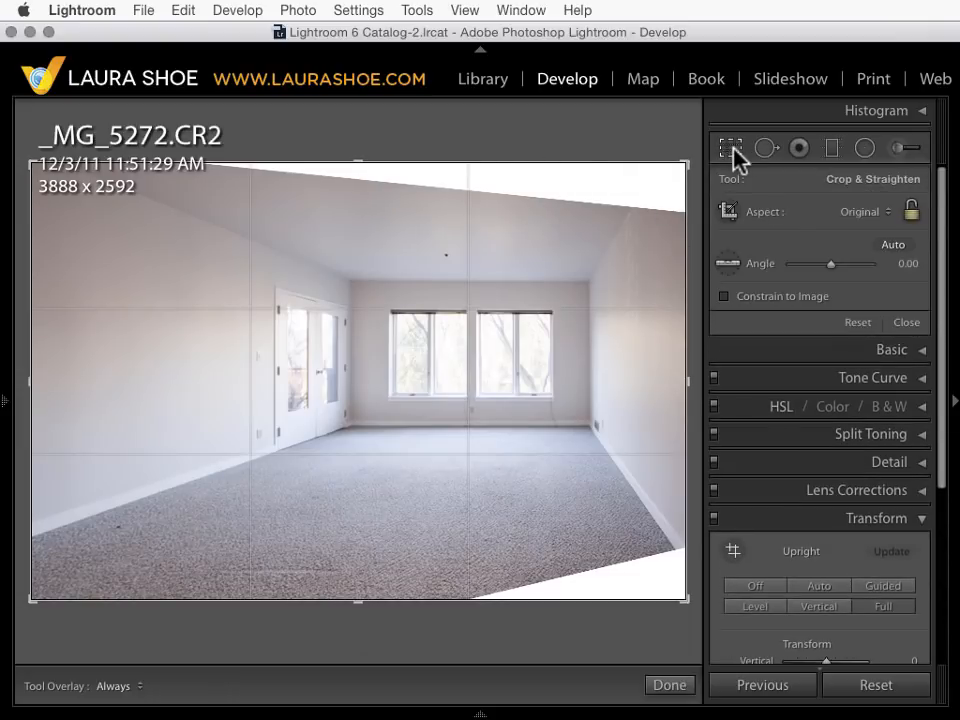
left_click(733, 149)
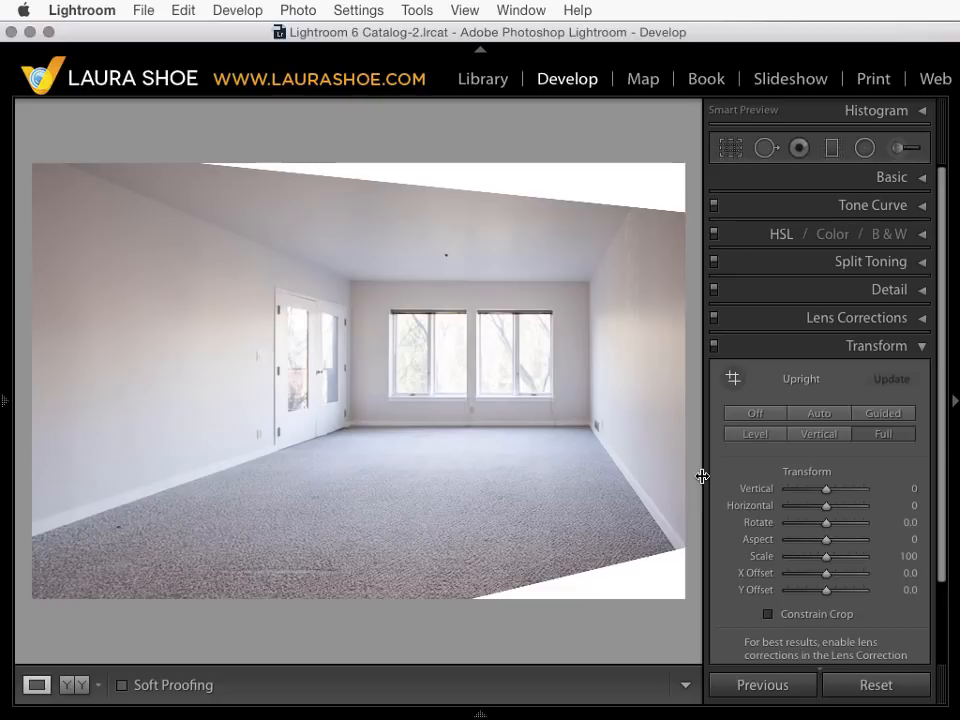
Turn Upright off and straighten the room photo by rotating the crop to an angle of -3.65.
left_click(759, 419)
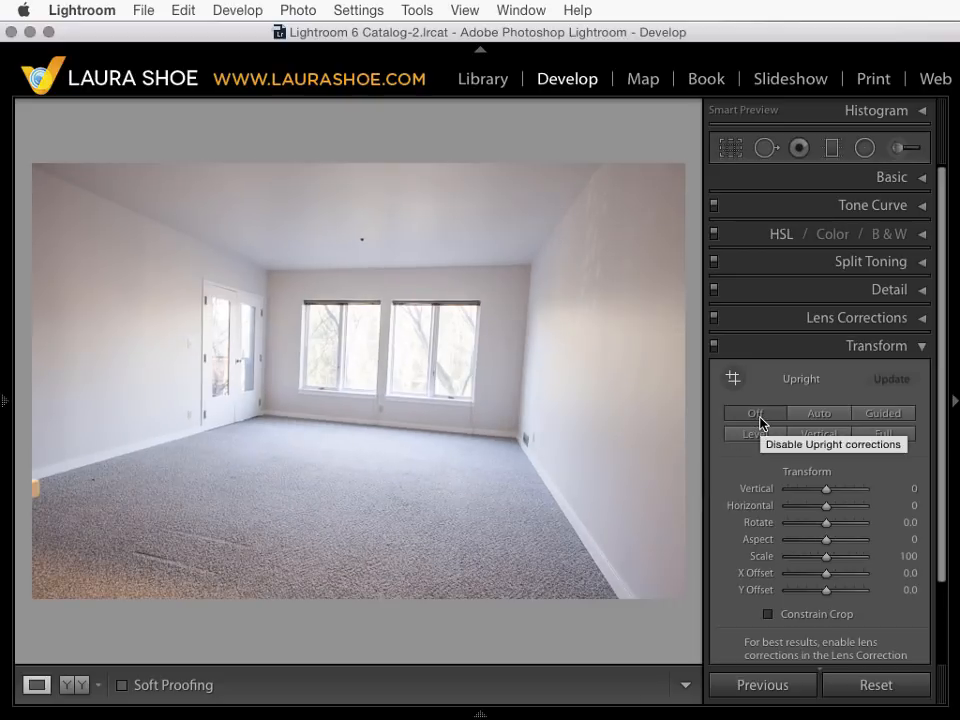
left_click(732, 152)
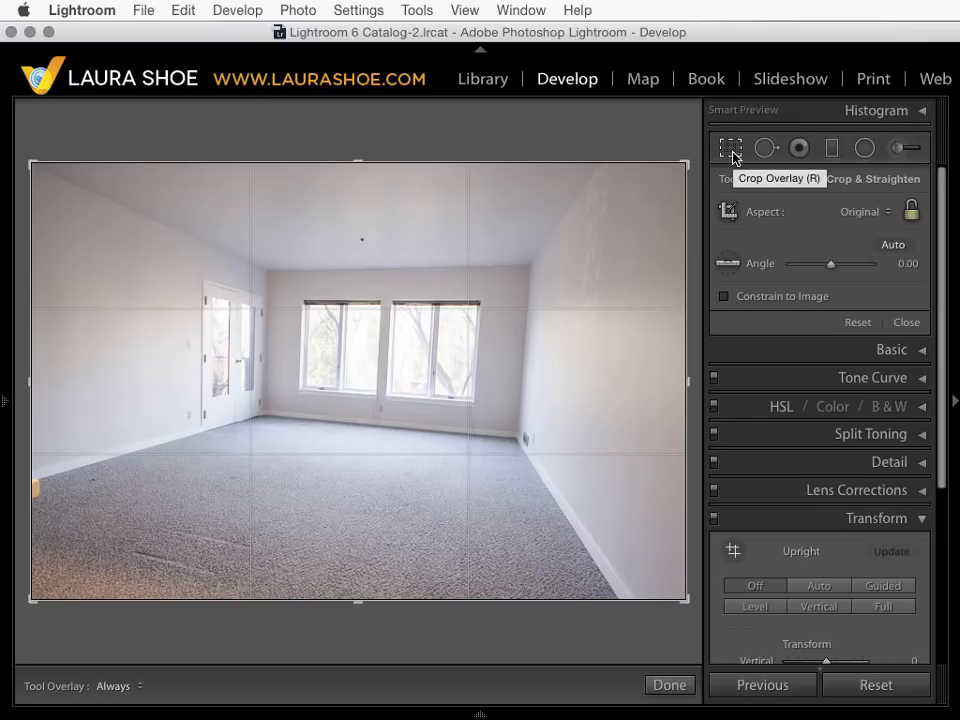
left_click_drag(686, 154, 667, 137)
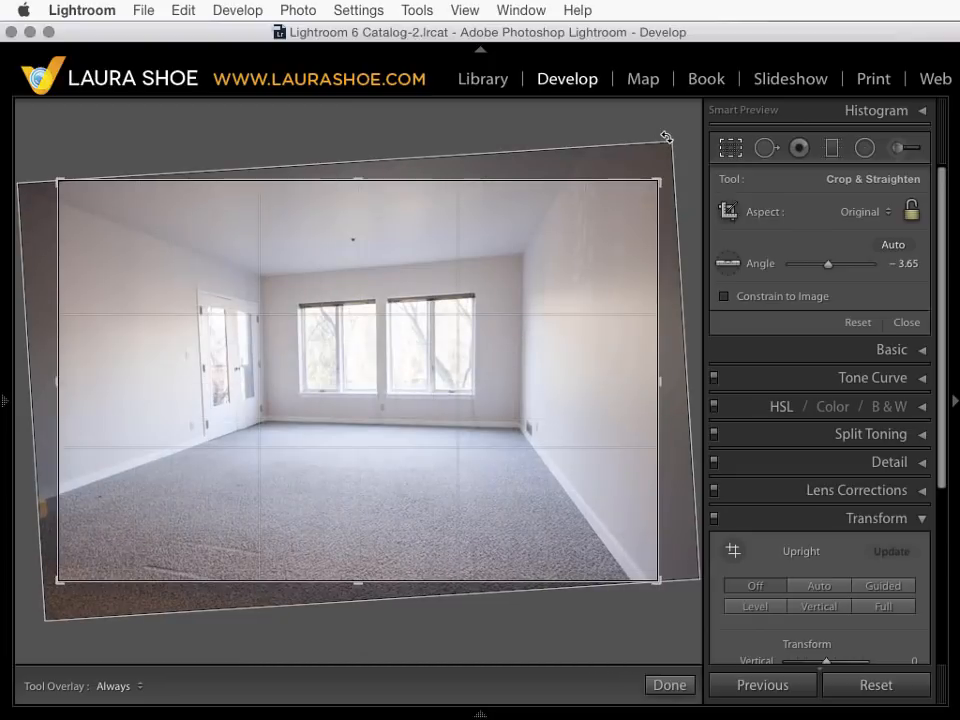
left_click(908, 325)
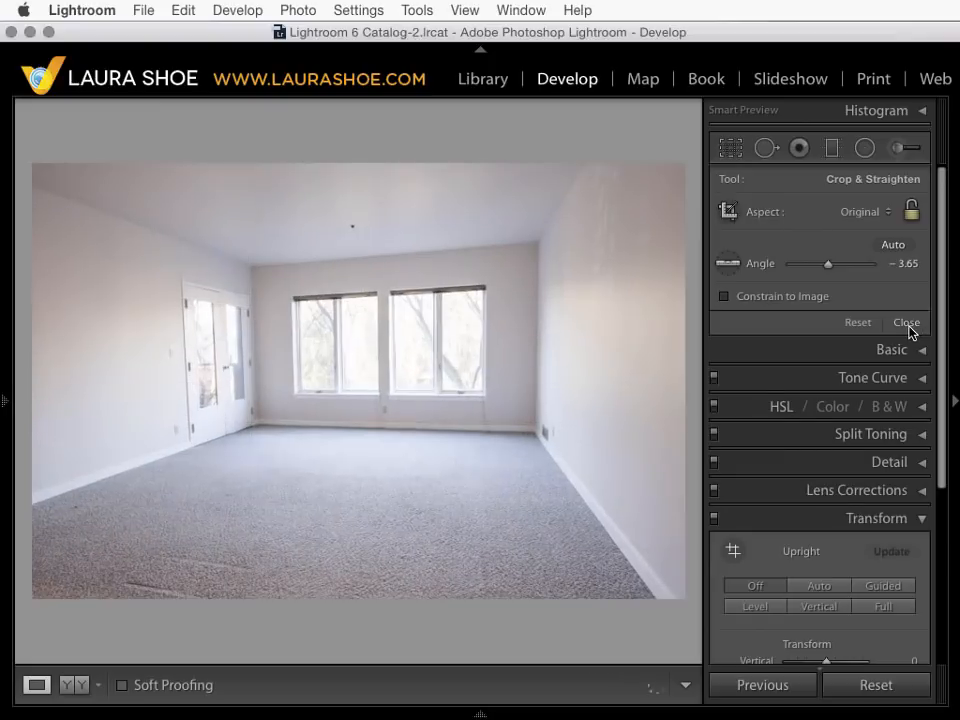
Try Auto, Vertical, Level and Full Upright on the room photo while preserving its crop angle.
scroll(853, 598, "down", 1)
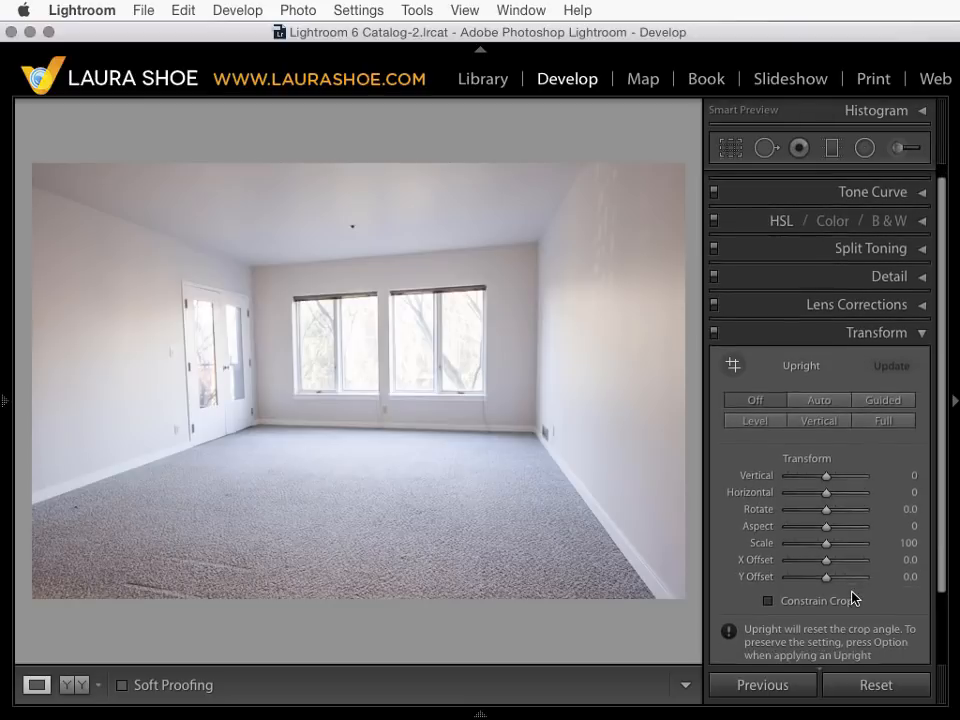
scroll(853, 598, "down", 1)
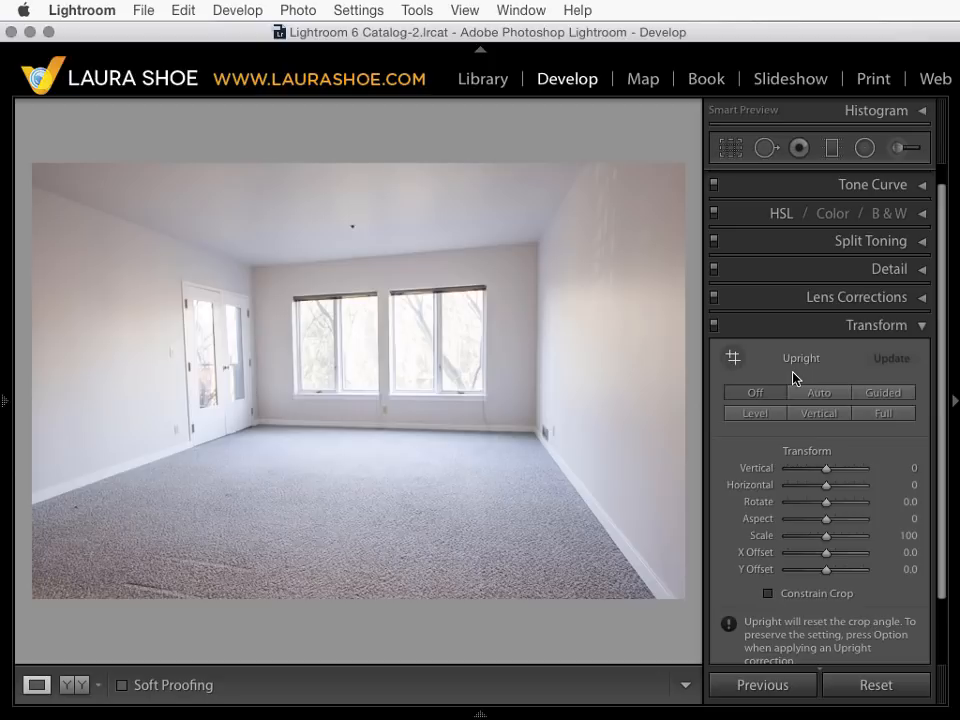
key("alt")
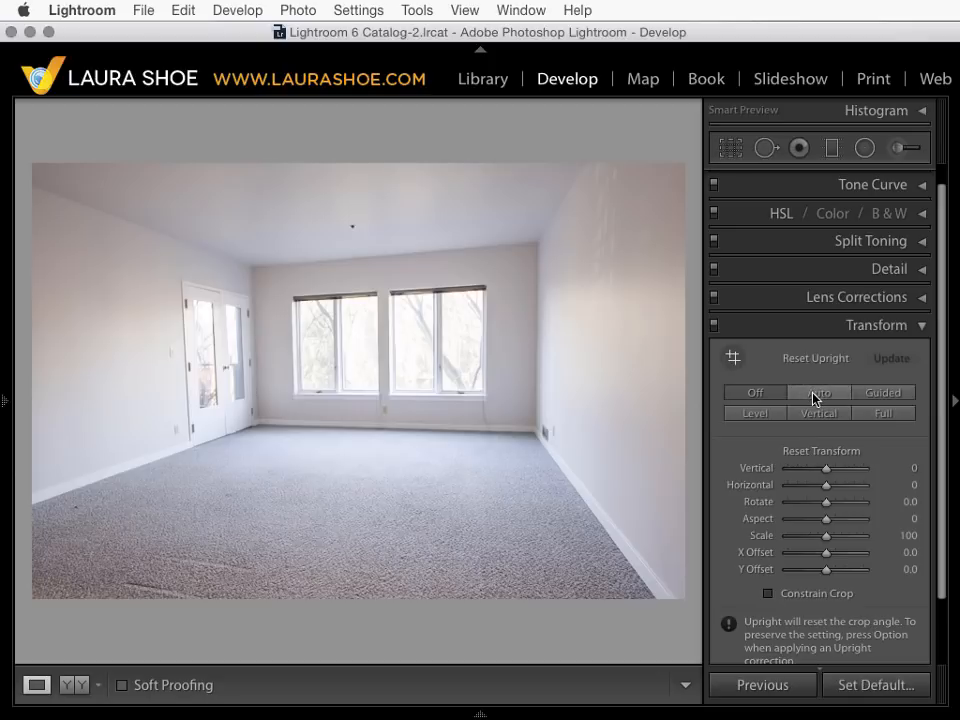
left_click(815, 396, "alt")
left_click(817, 416, "alt")
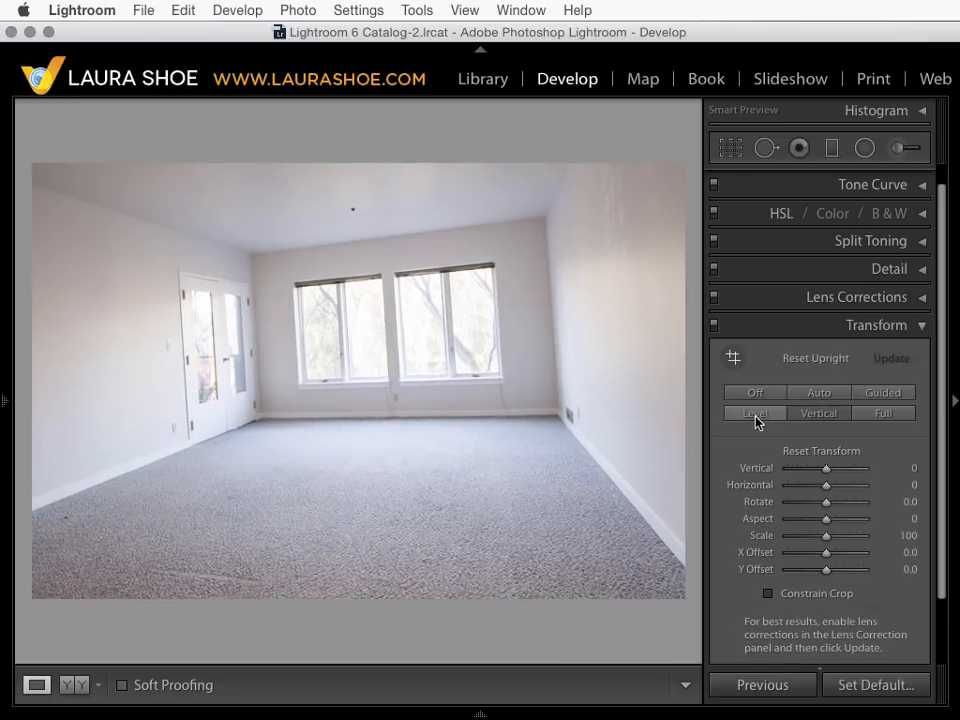
left_click(757, 415, "alt")
left_click(873, 415, "alt")
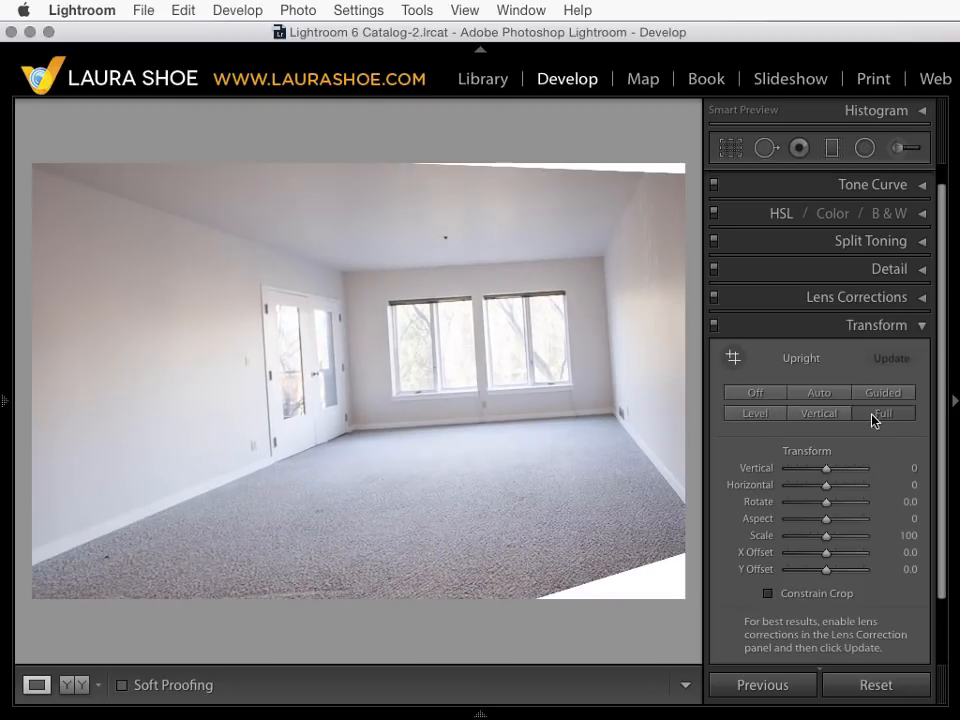
Try Vertical at -46 and Horizontal at +50, and apply Auto Upright without preserving the slider settings.
left_click(809, 471)
left_click(845, 486)
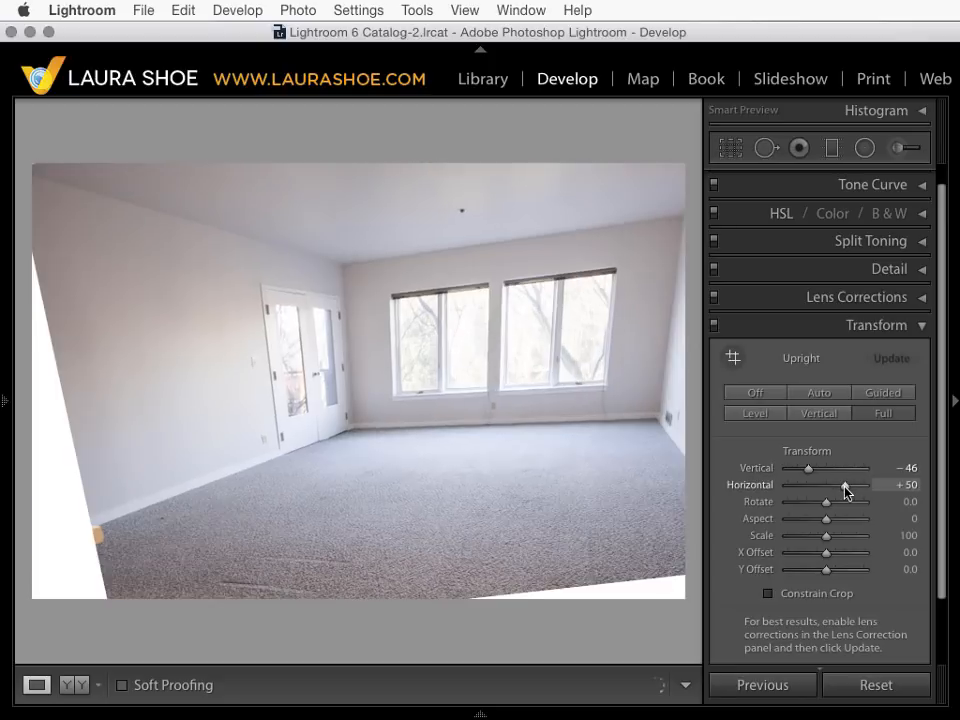
left_click(818, 393)
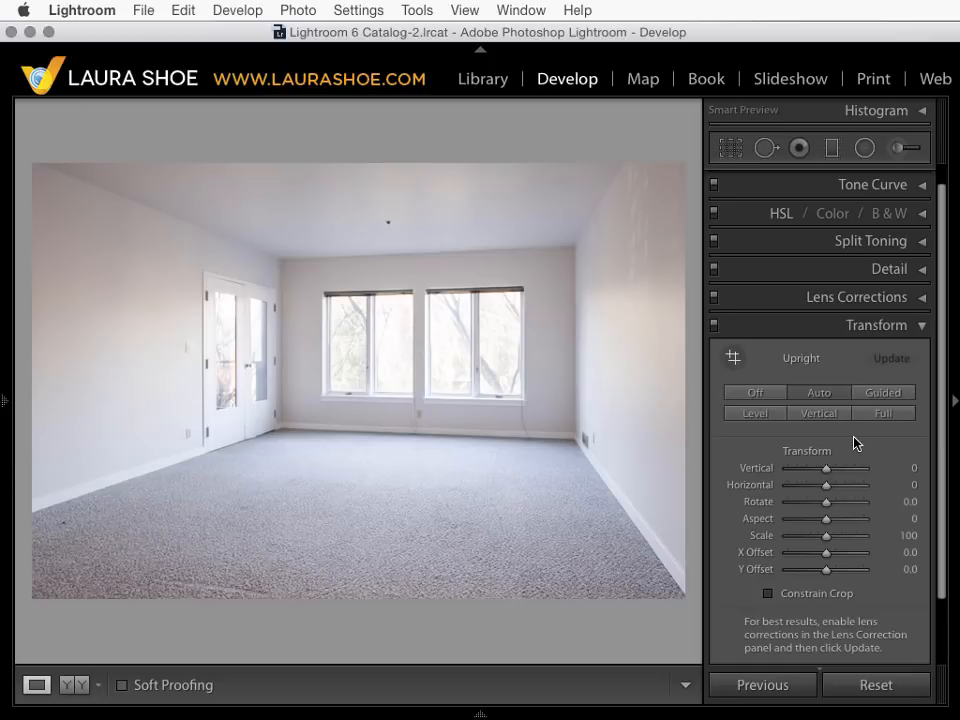
Set Vertical to -44 and apply Vertical and Level Upright in turn while preserving the slider setting.
left_click(809, 472)
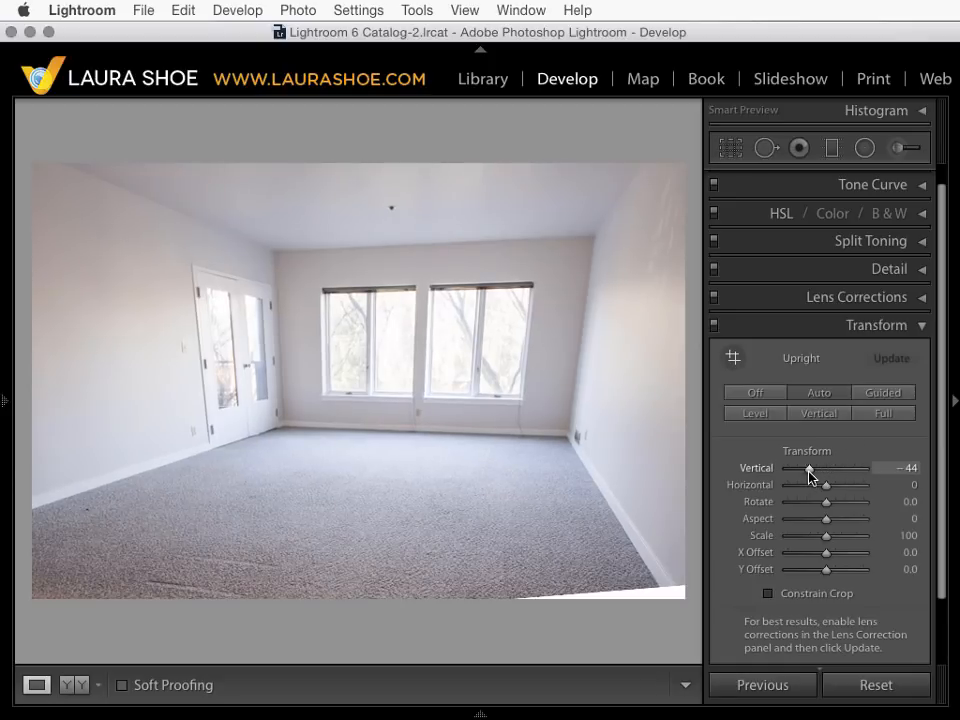
key("alt")
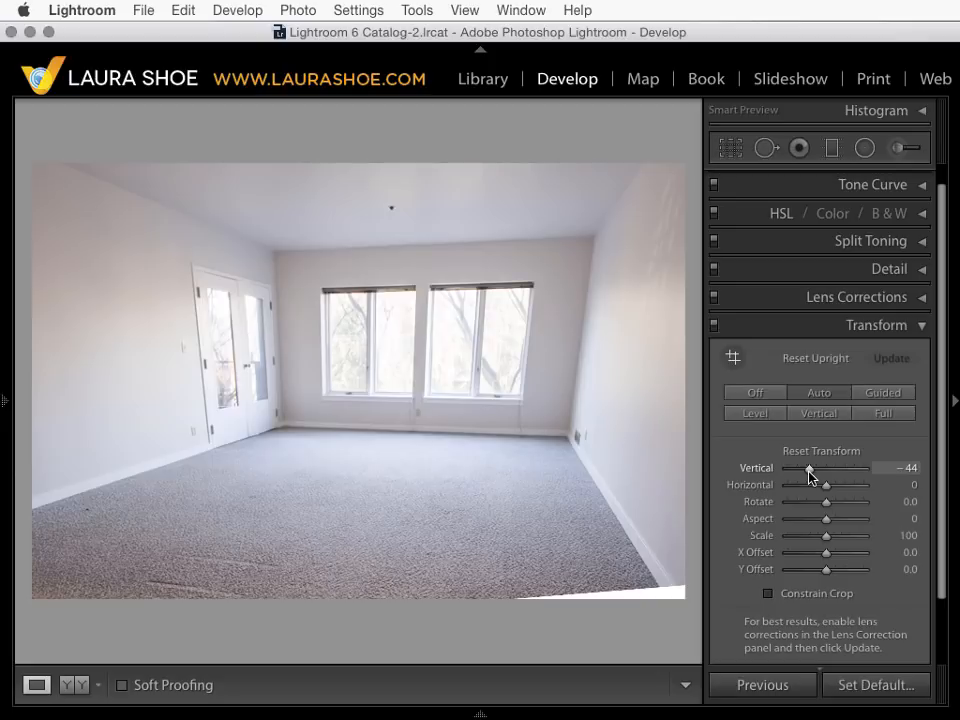
left_click(827, 416, "alt")
left_click(779, 419, "alt")
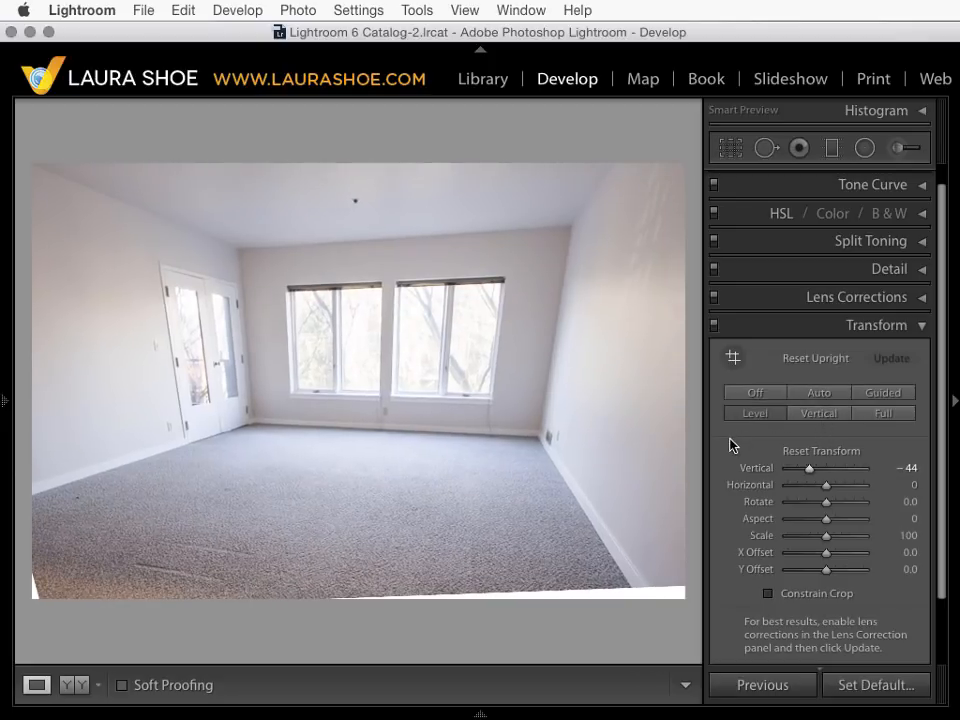
Switch to the closet room photo _MG_5285.CR2.
scroll(731, 446, "up", 1)
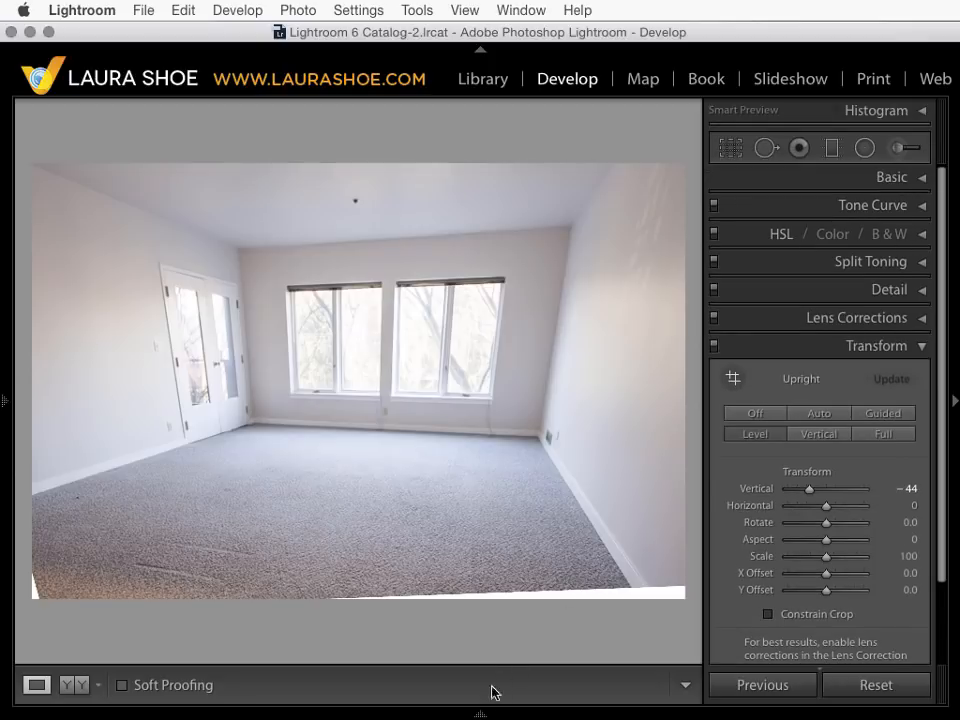
mouse_move(480, 713)
left_click(258, 654)
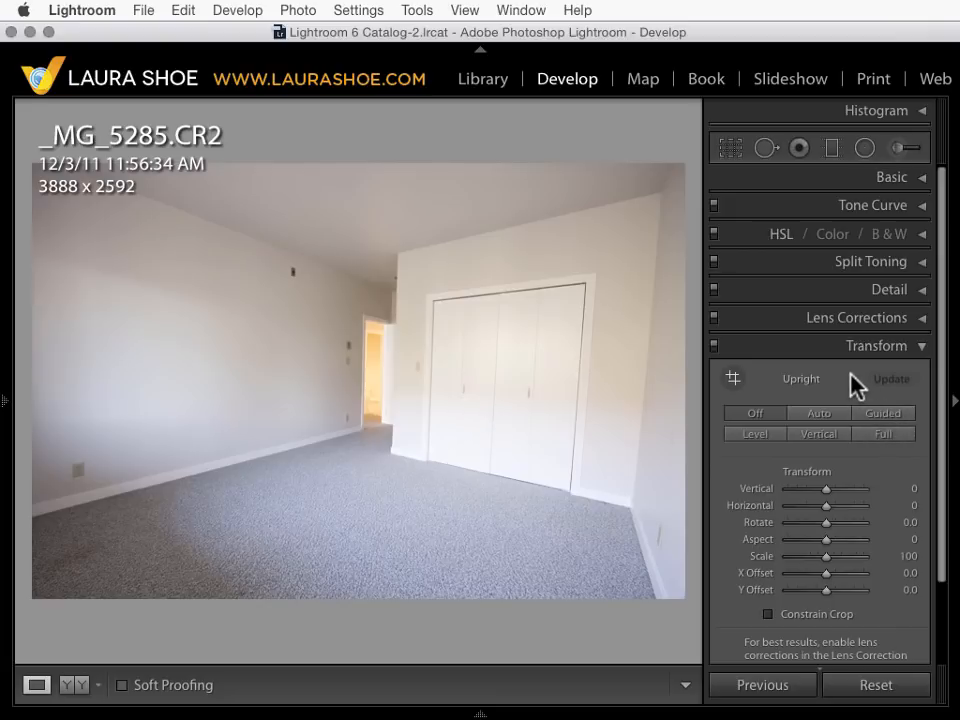
Compare the Auto, Level, Vertical and Full Upright corrections on the closet room photo.
left_click(818, 414)
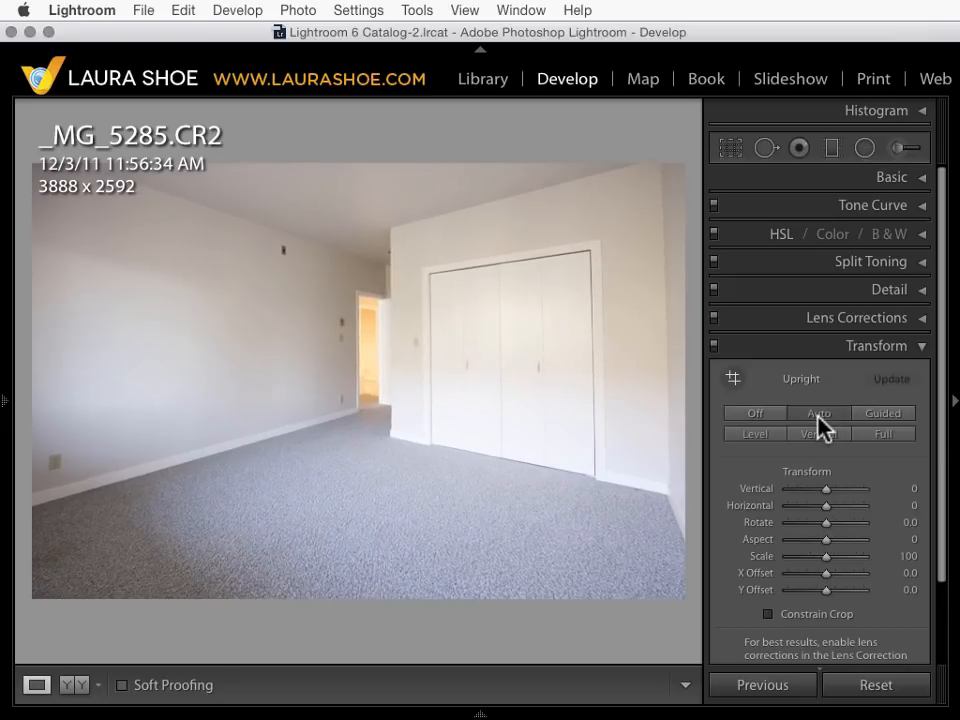
left_click(733, 410)
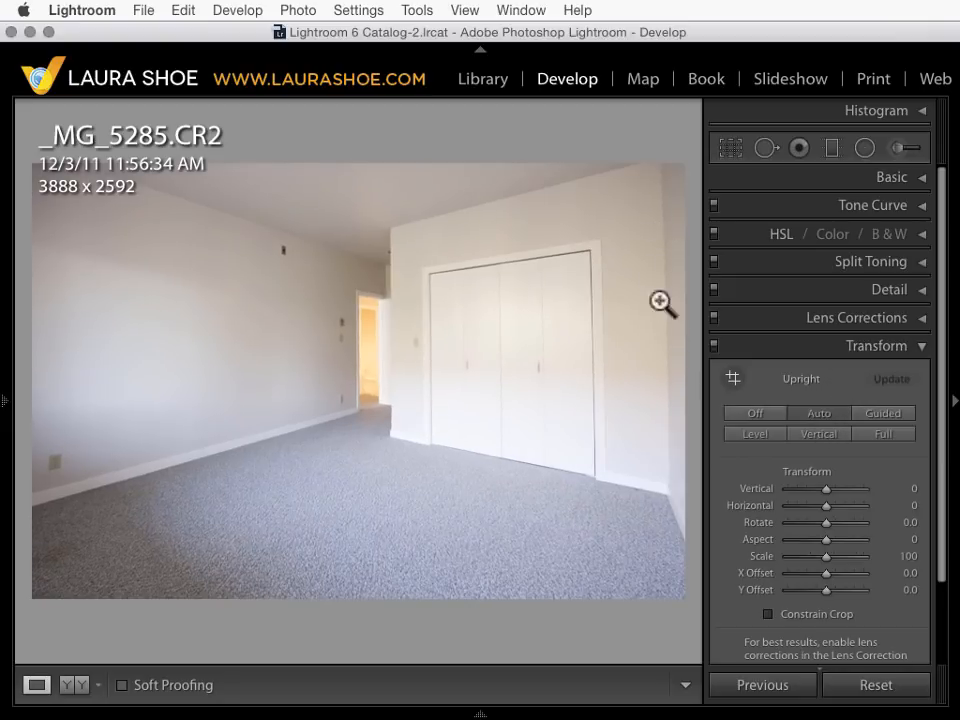
left_click(753, 435)
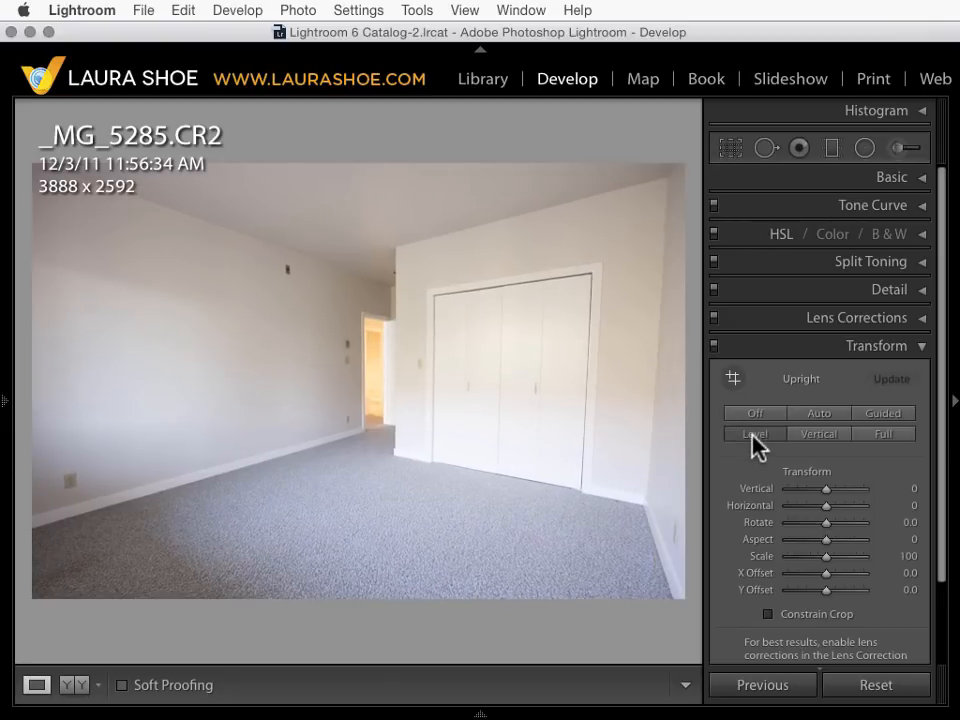
left_click(822, 437)
left_click(884, 436)
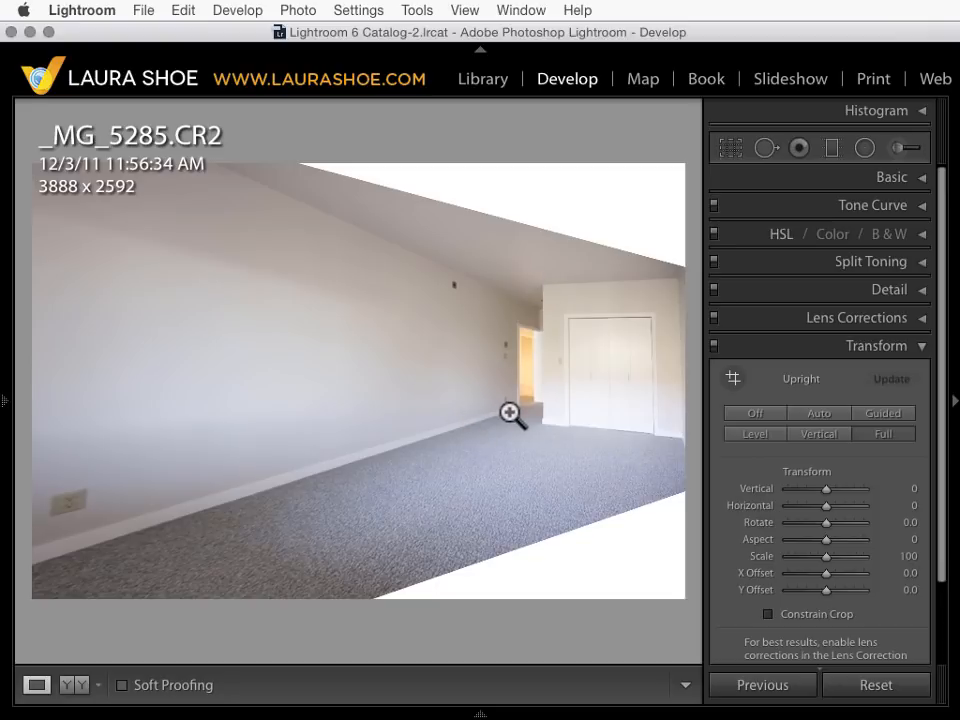
Apply Guided Upright with two vertical guides, one along the far right wall corner and one along the closet wall's left edge.
left_click(886, 415)
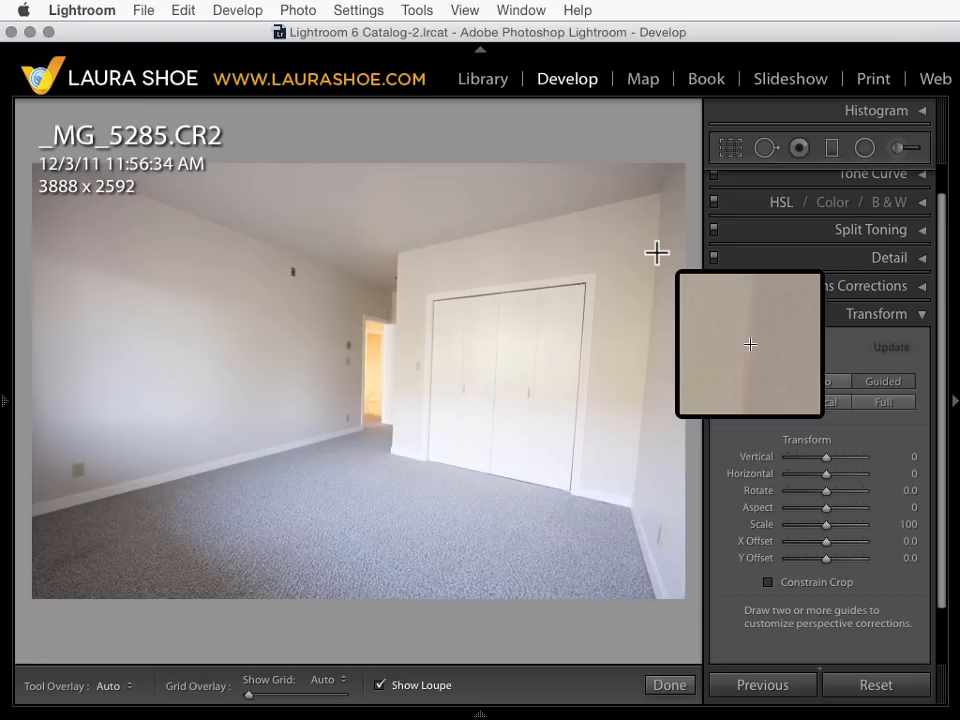
left_click_drag(656, 253, 639, 436)
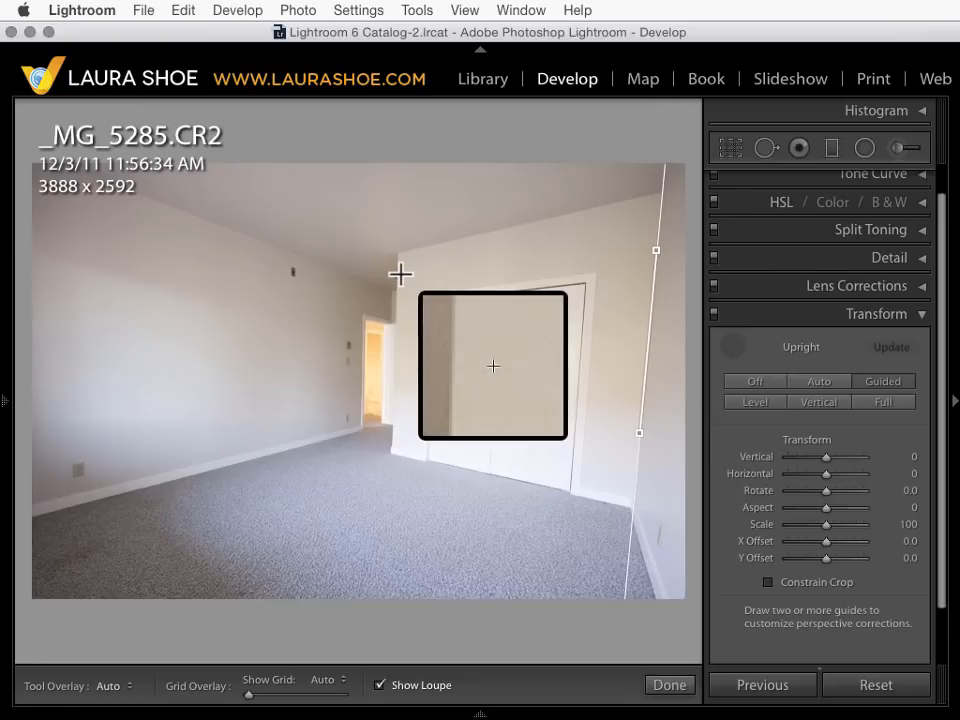
left_click_drag(395, 273, 392, 418)
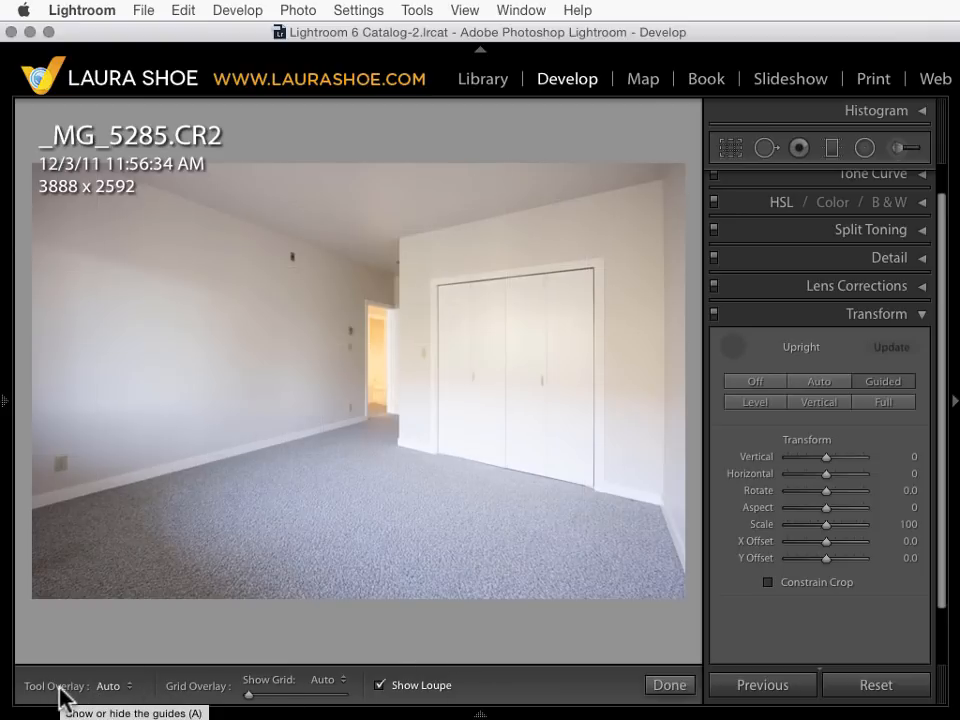
left_click(115, 687)
left_click(116, 687)
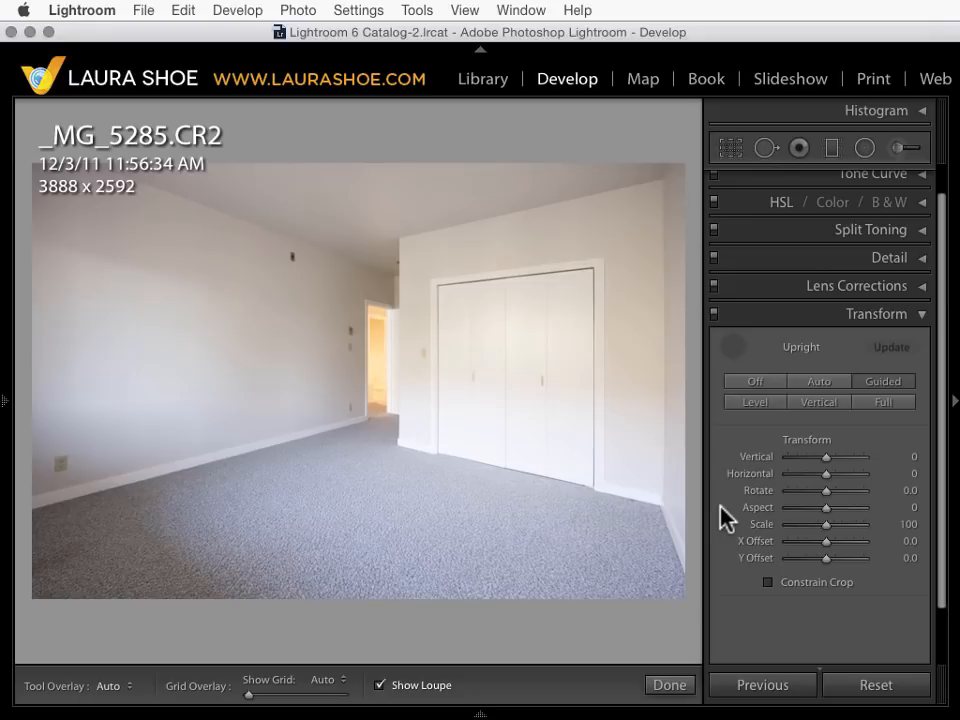
left_click_drag(399, 256, 399, 407)
left_click_drag(663, 235, 663, 423)
Enable lens profile corrections for the closet room photo and update its Upright analysis to match.
left_click(920, 287)
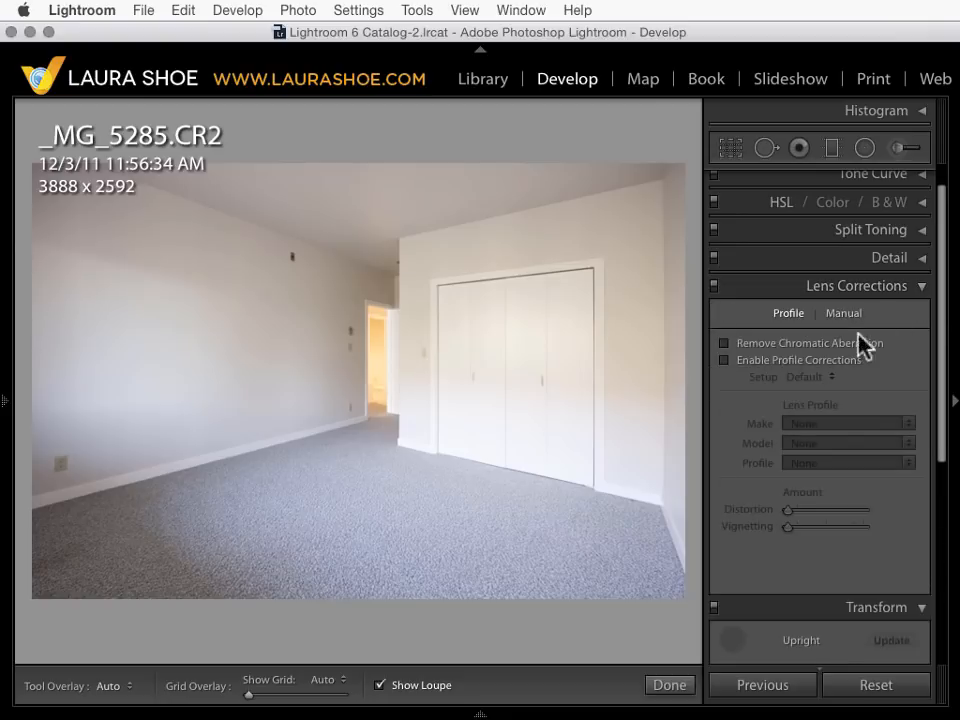
left_click(801, 363)
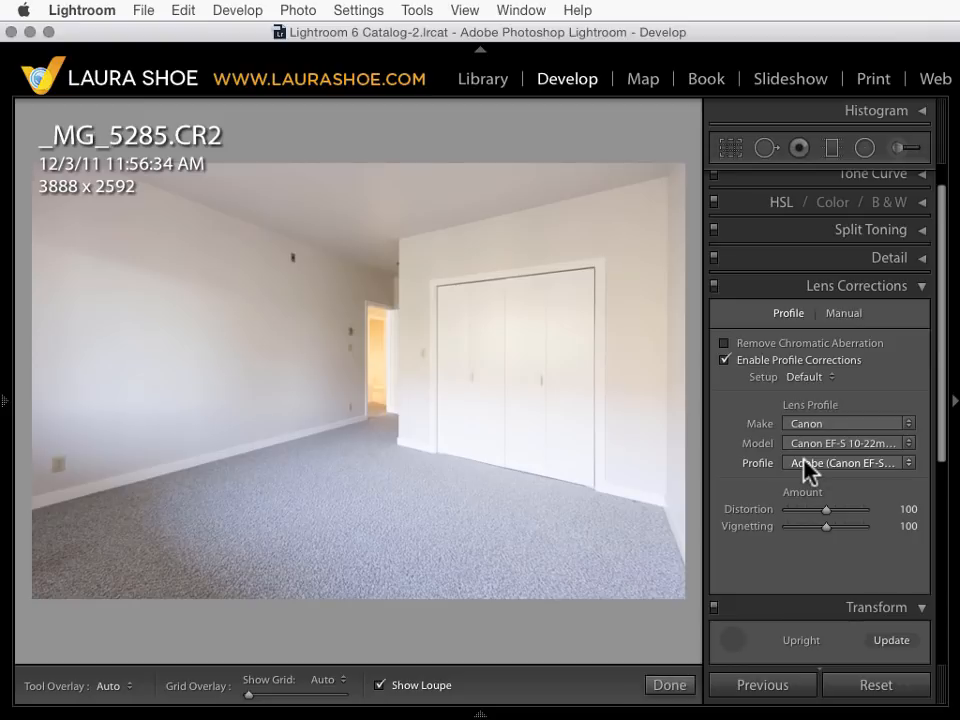
left_click(923, 287)
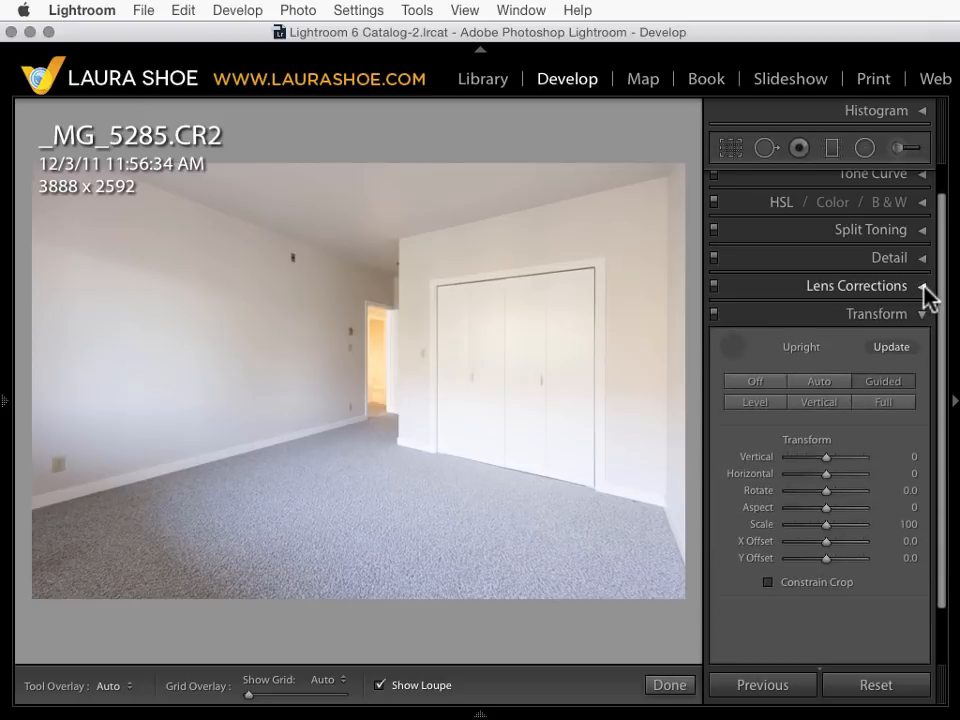
left_click(893, 348)
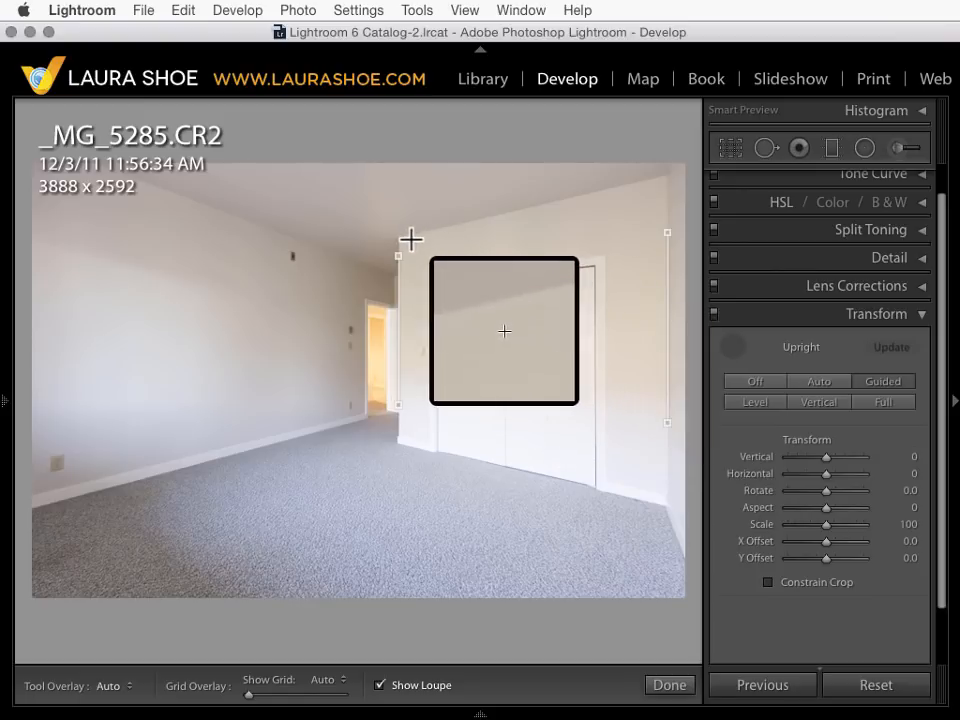
Add horizontal Upright guides along the closet wall's ceiling line and baseboard, and try Constrain Crop before undoing it.
left_click_drag(410, 237, 628, 187)
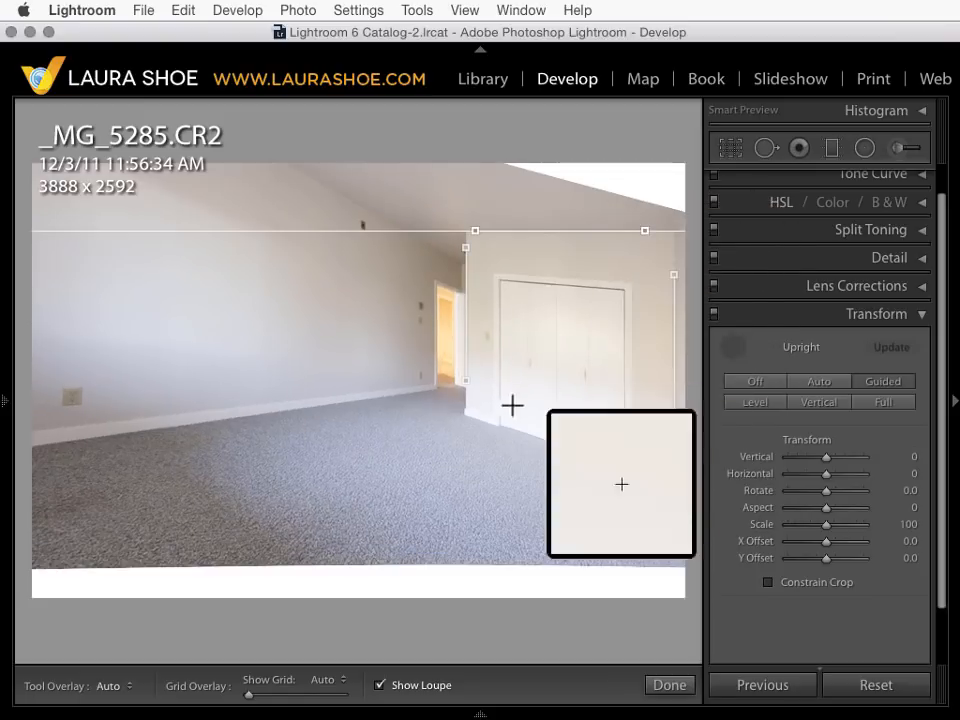
left_click_drag(471, 414, 662, 477)
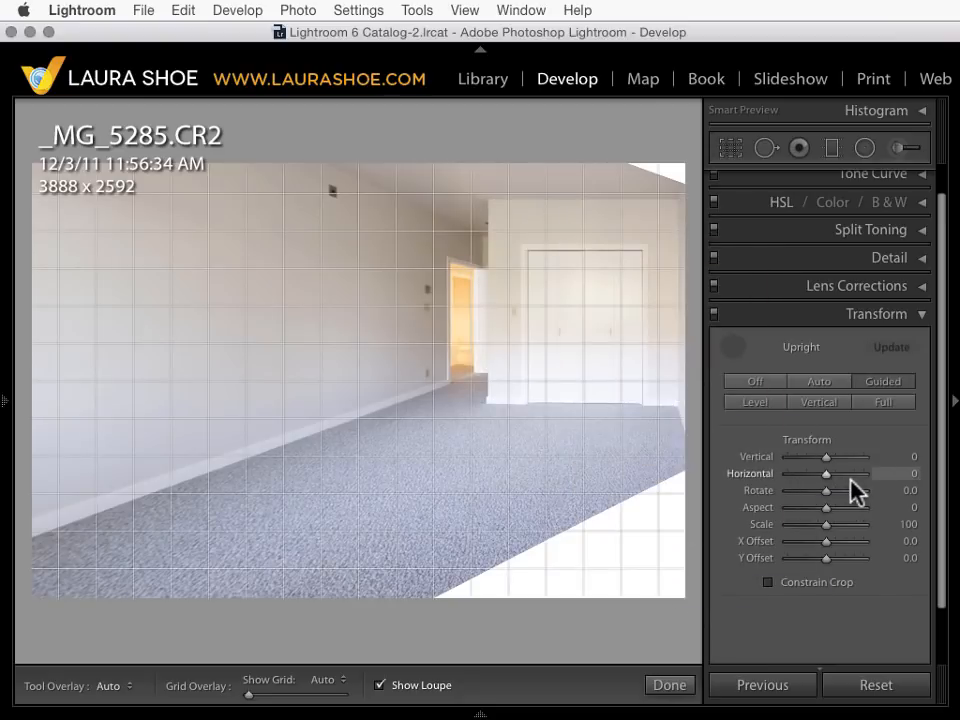
left_click(767, 583)
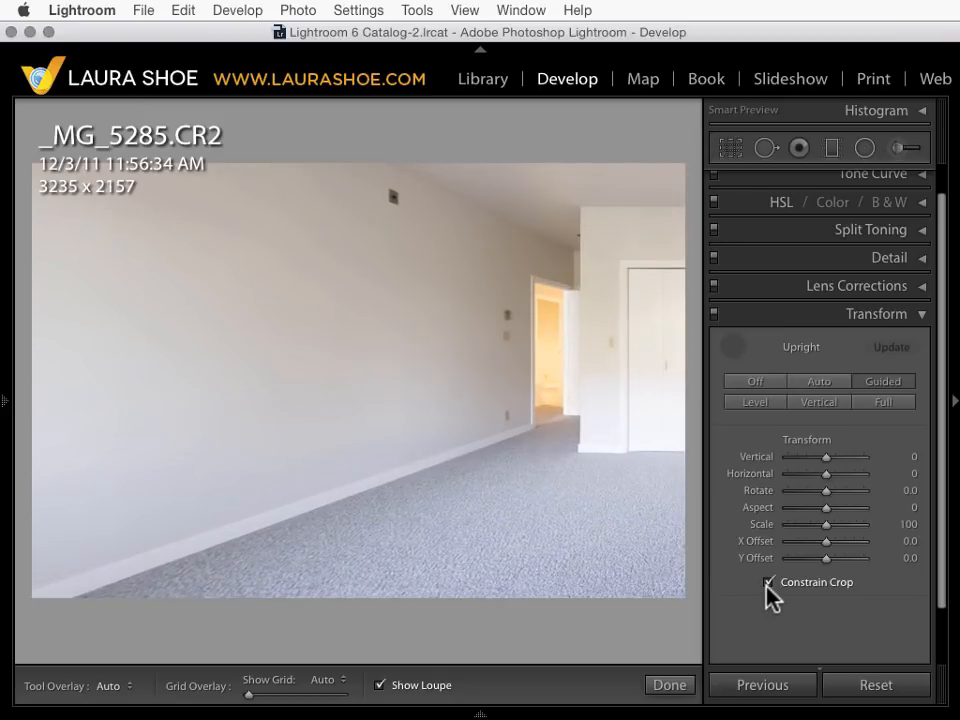
key("super+z")
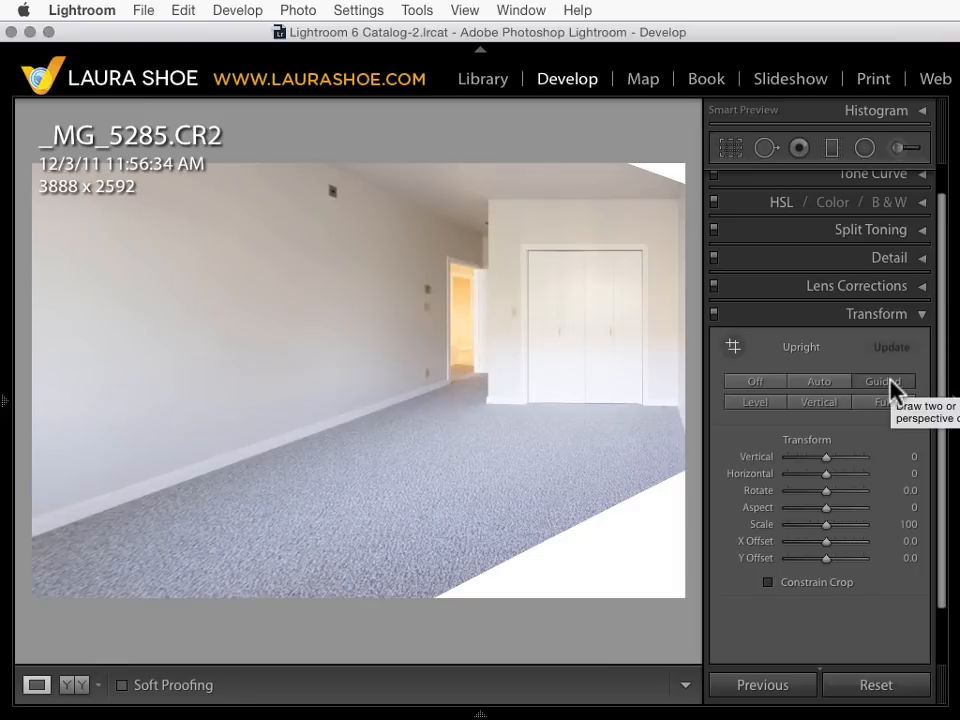
Extend the closet wall's left vertical guide up toward the ceiling corner and delete the horizontal guide along the ceiling line.
left_click(734, 350)
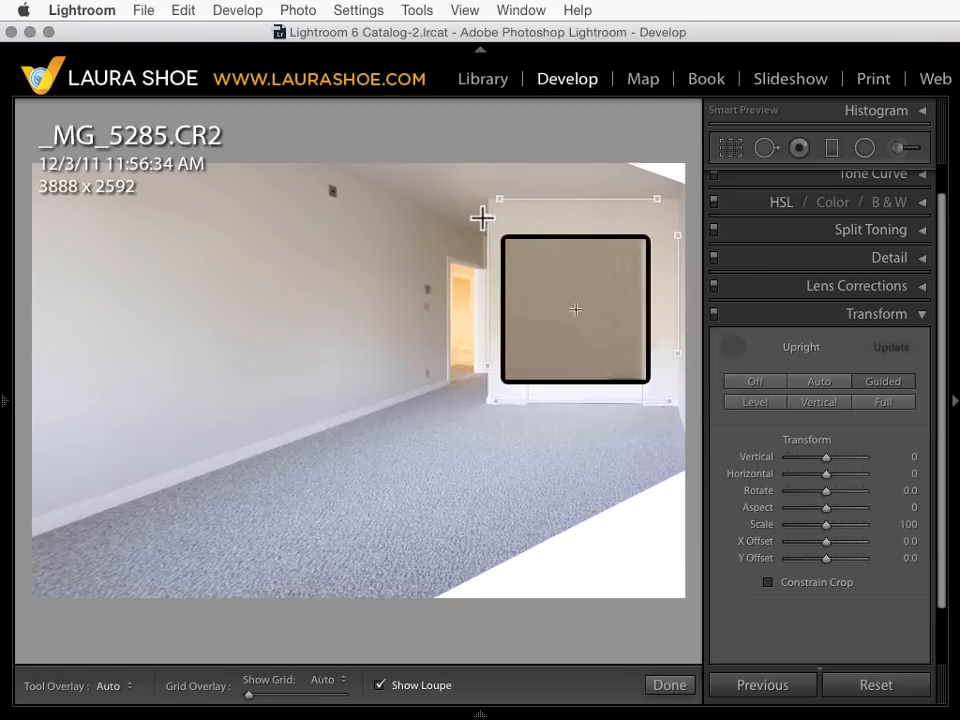
mouse_move(493, 219)
left_mouse_down()
mouse_move(538, 228)
mouse_move(488, 206)
left_mouse_up()
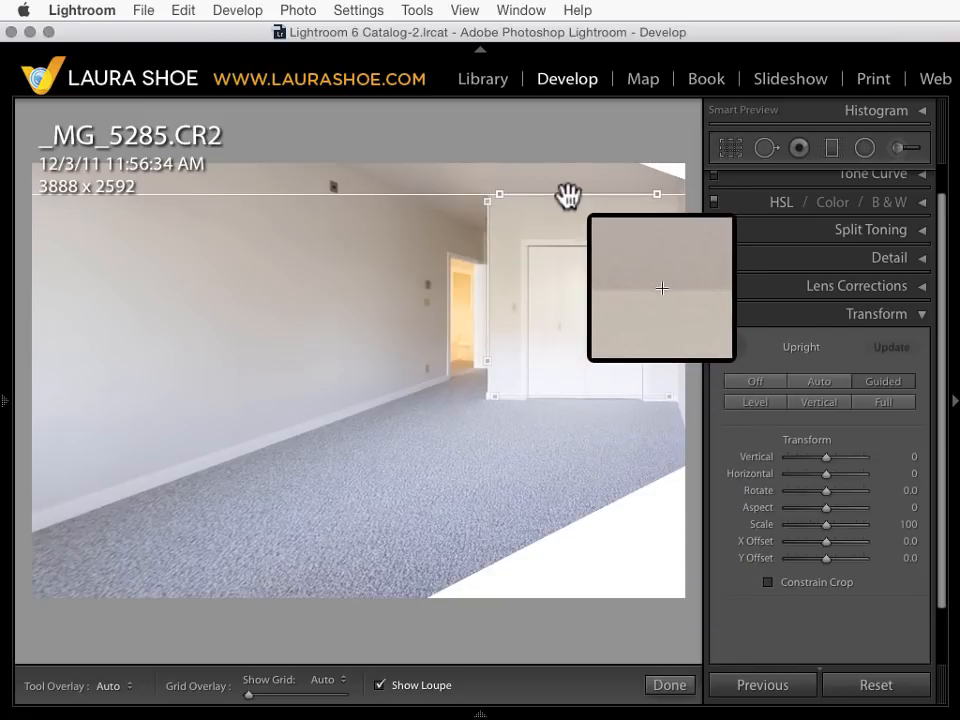
key("Delete")
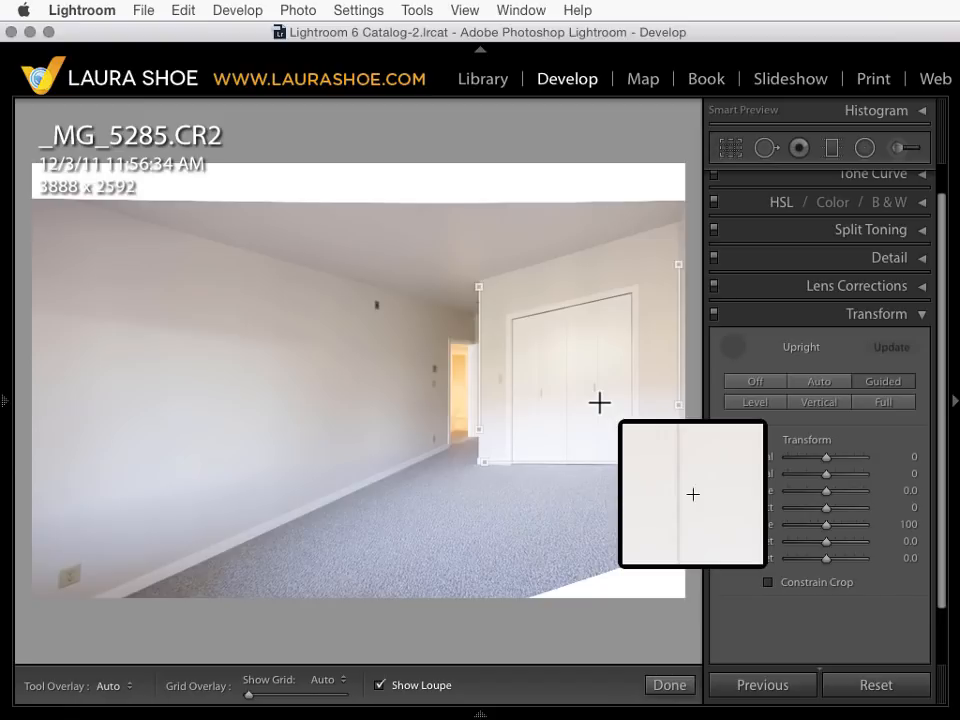
Reset Upright to clear all guides and start a fresh Guided Upright correction.
key("alt")
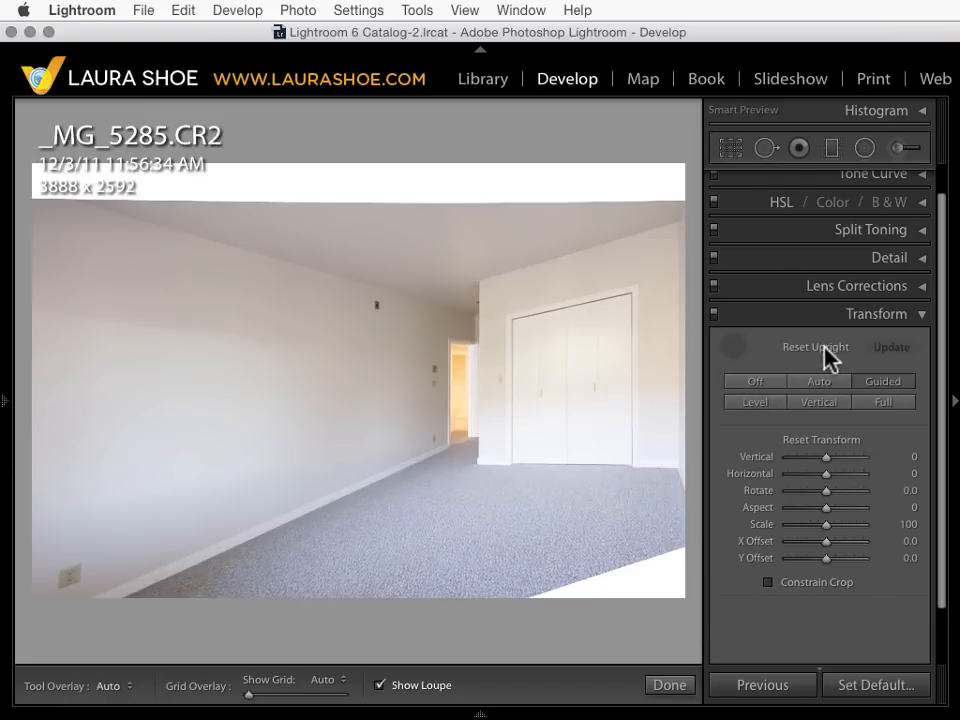
left_click(824, 347, "alt")
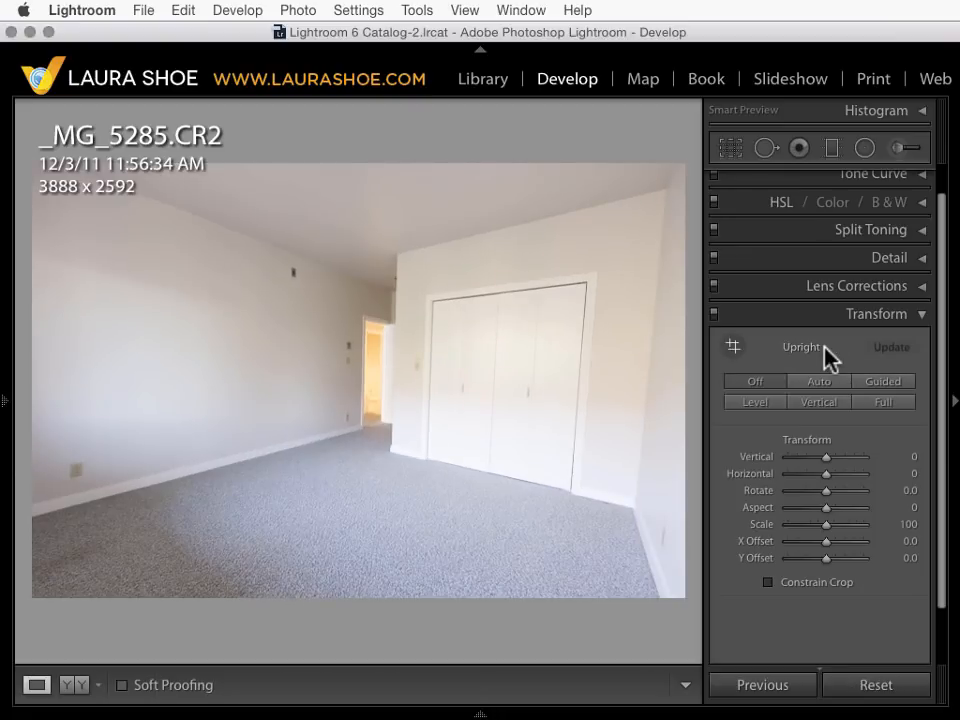
left_click(881, 384)
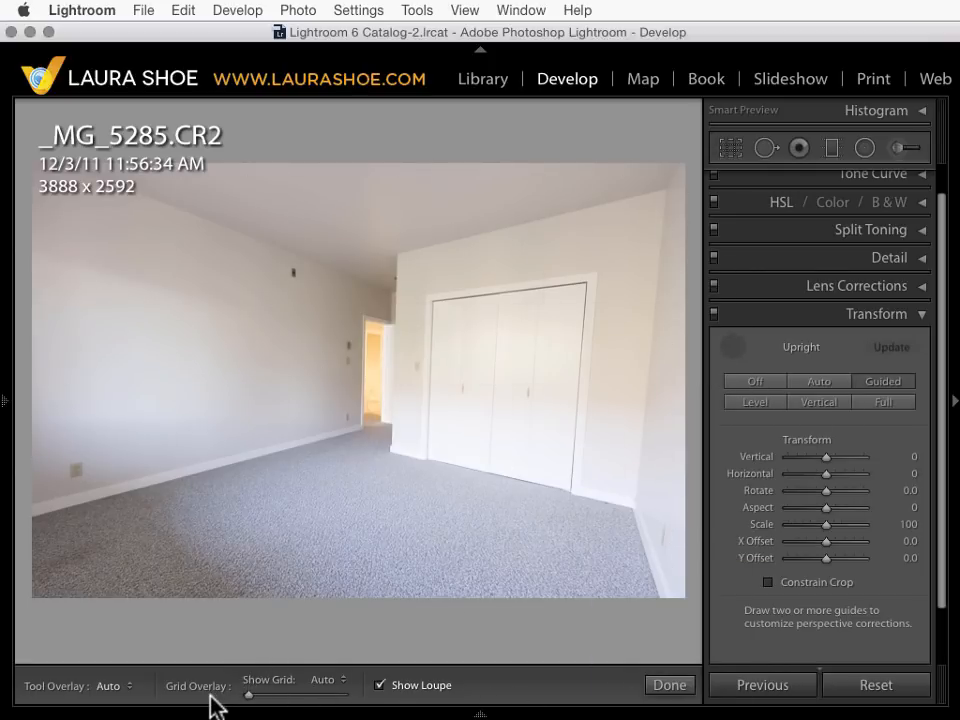
Set the grid overlay to Never and turn off the guide loupe.
left_click(331, 683)
left_click(331, 680)
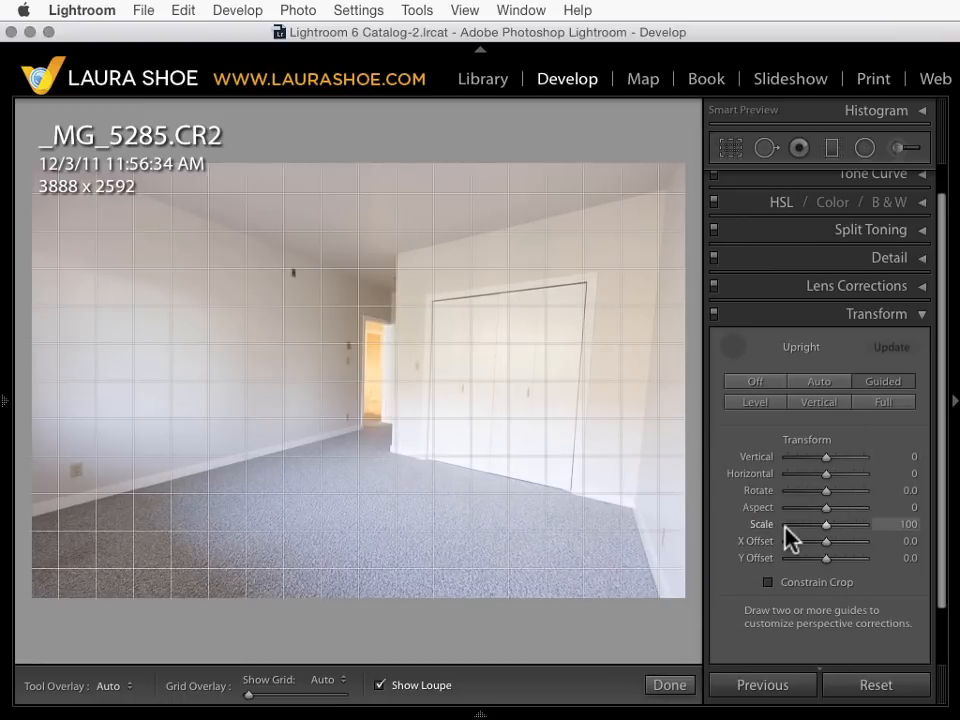
left_click(332, 688)
left_click(328, 690)
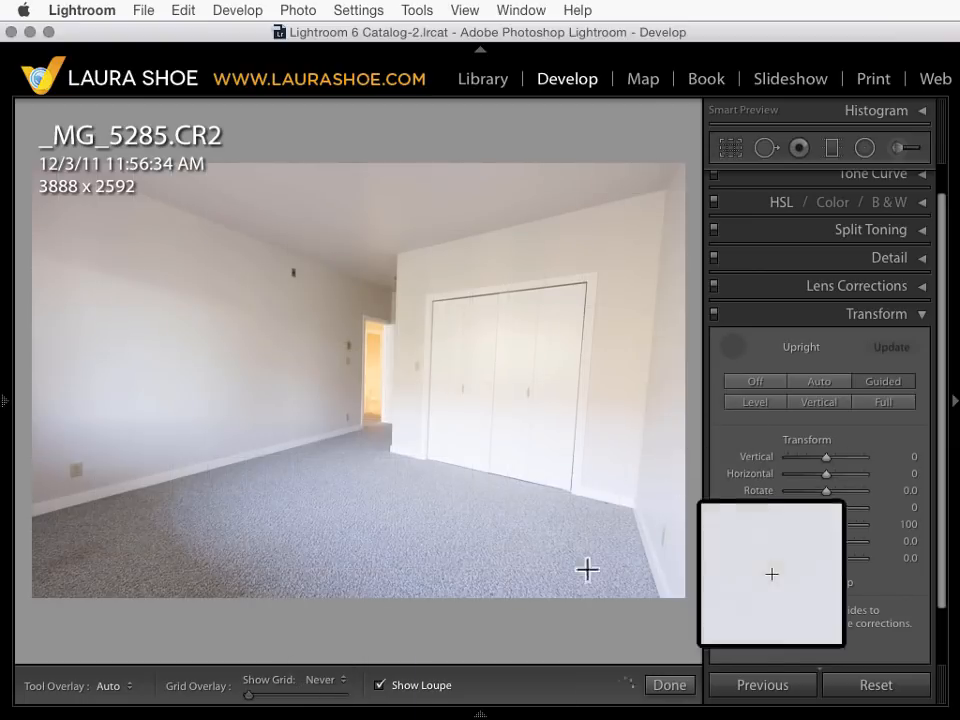
left_click(379, 686)
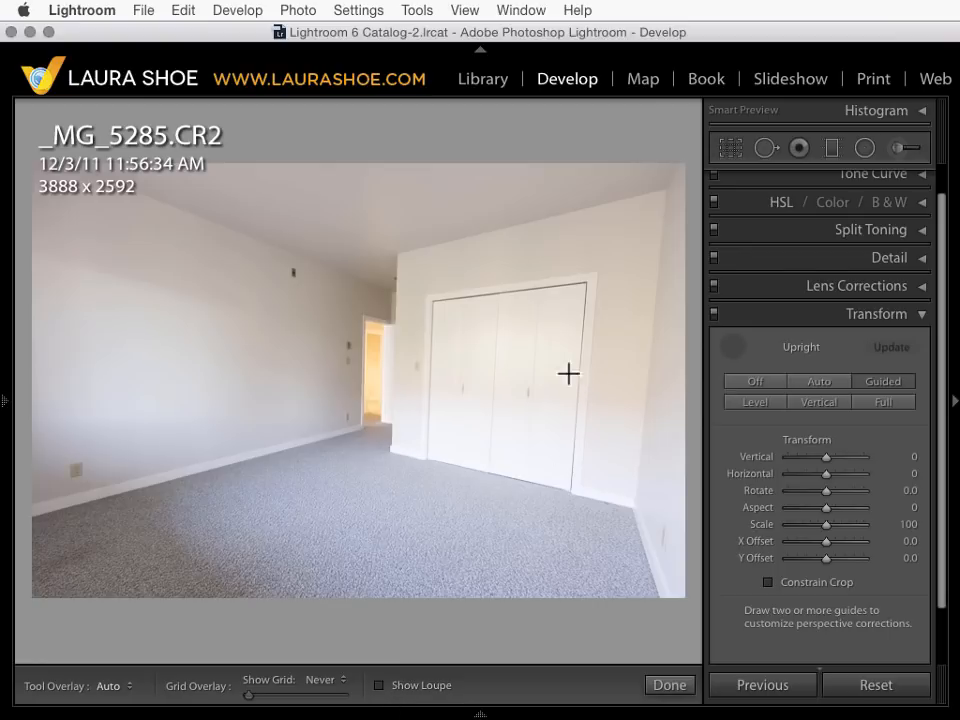
Draw two vertical Upright guides along the right and left outer edges of the closet door frame.
left_click_drag(597, 300, 585, 418)
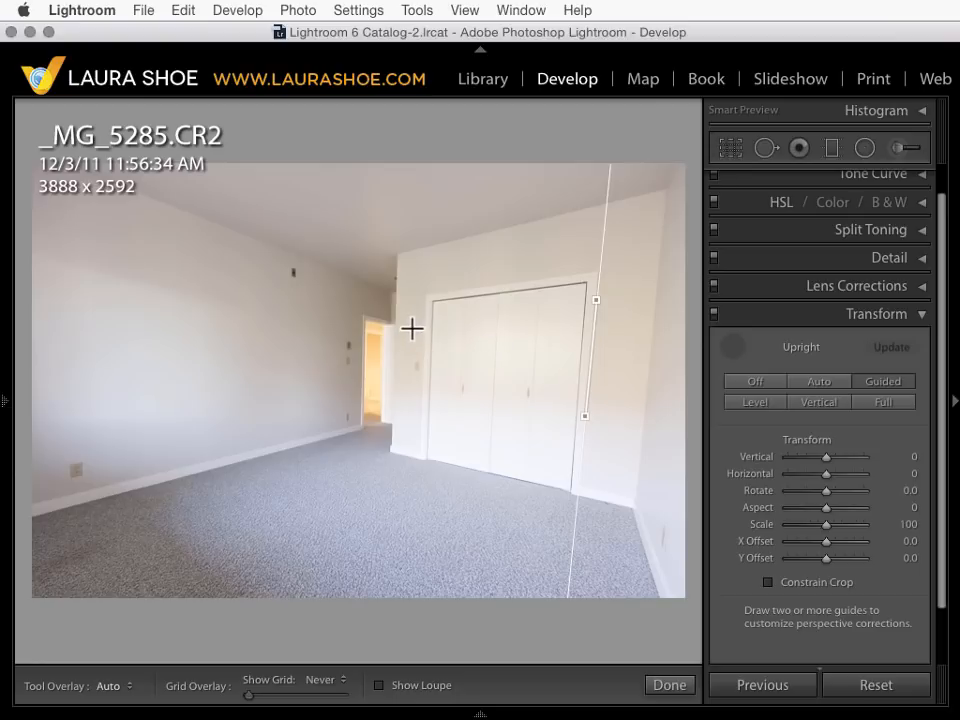
left_click_drag(431, 326, 420, 420)
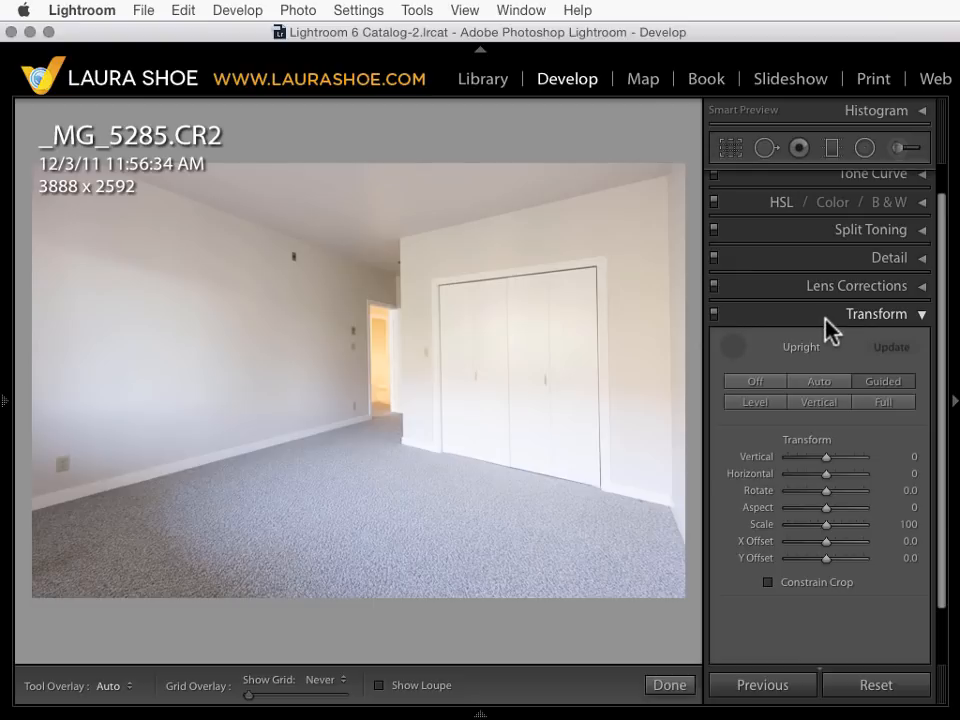
key("Escape")
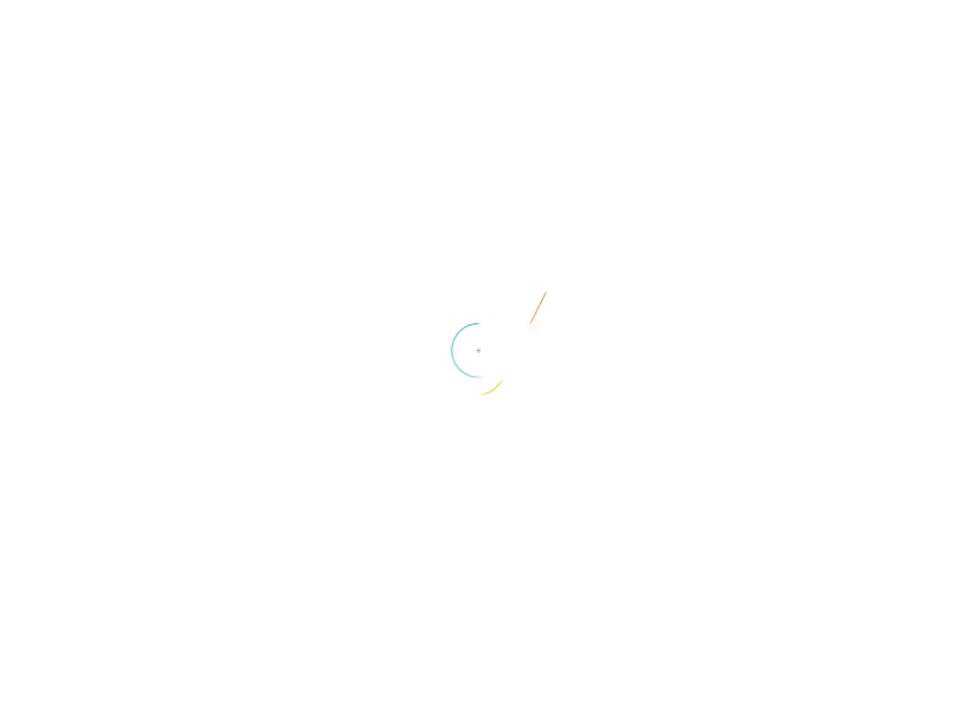